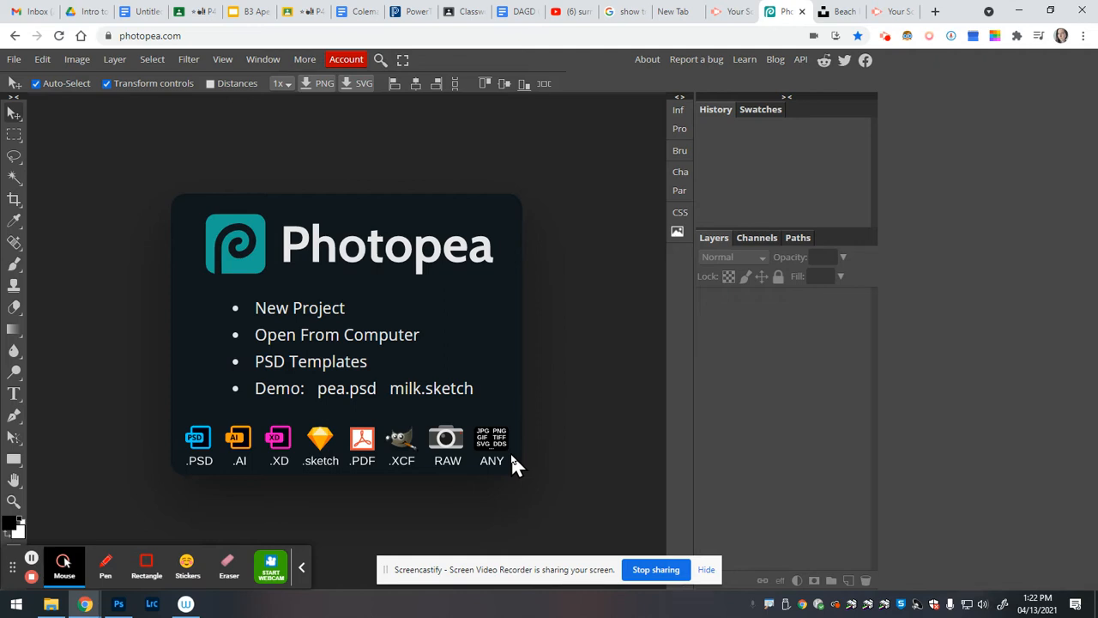
# Step: Switch to the Unsplash beach search results, dismiss the attribution pop-up and return to the start of the results
pyautogui.click(819, 15)
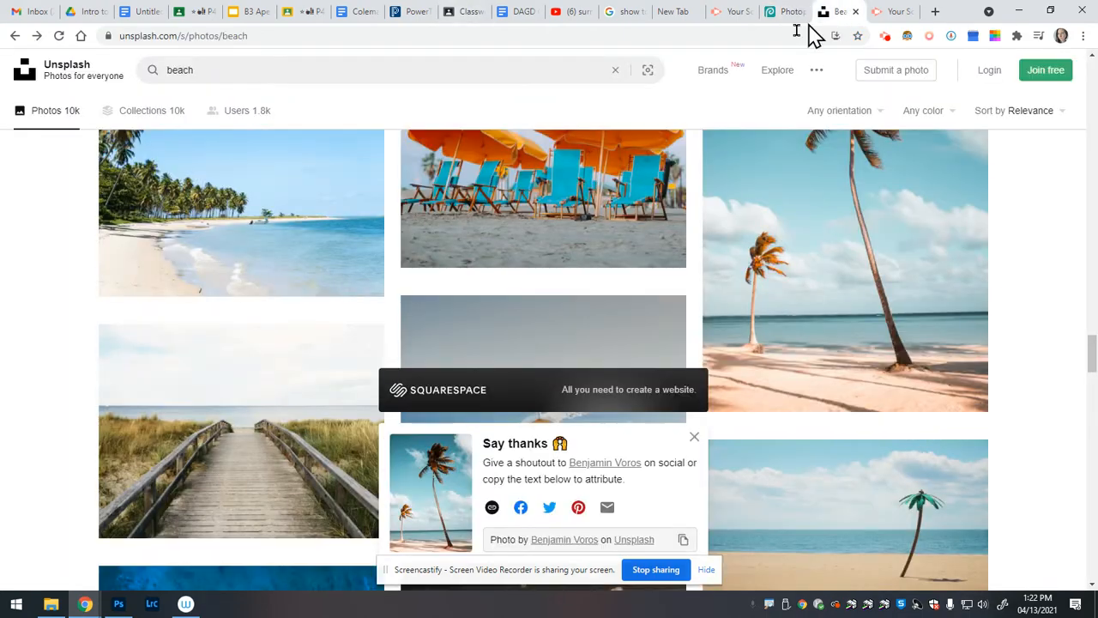
pyautogui.click(694, 437)
pyautogui.scroll(2, 158, 275)
pyautogui.scroll(15, 159, 276)
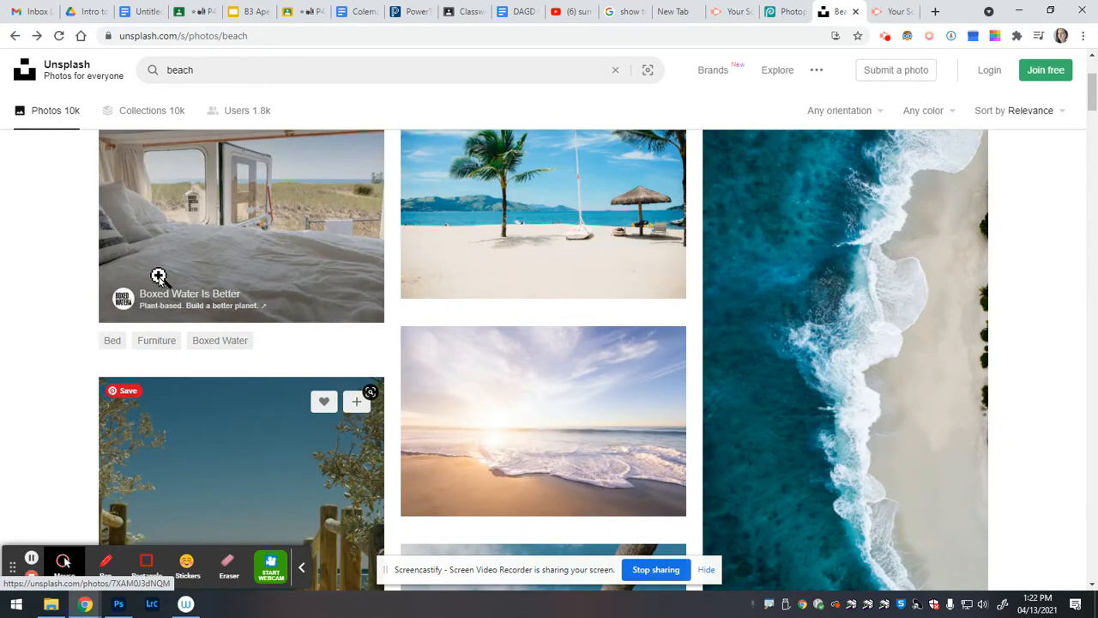
pyautogui.scroll(2, 158, 275)
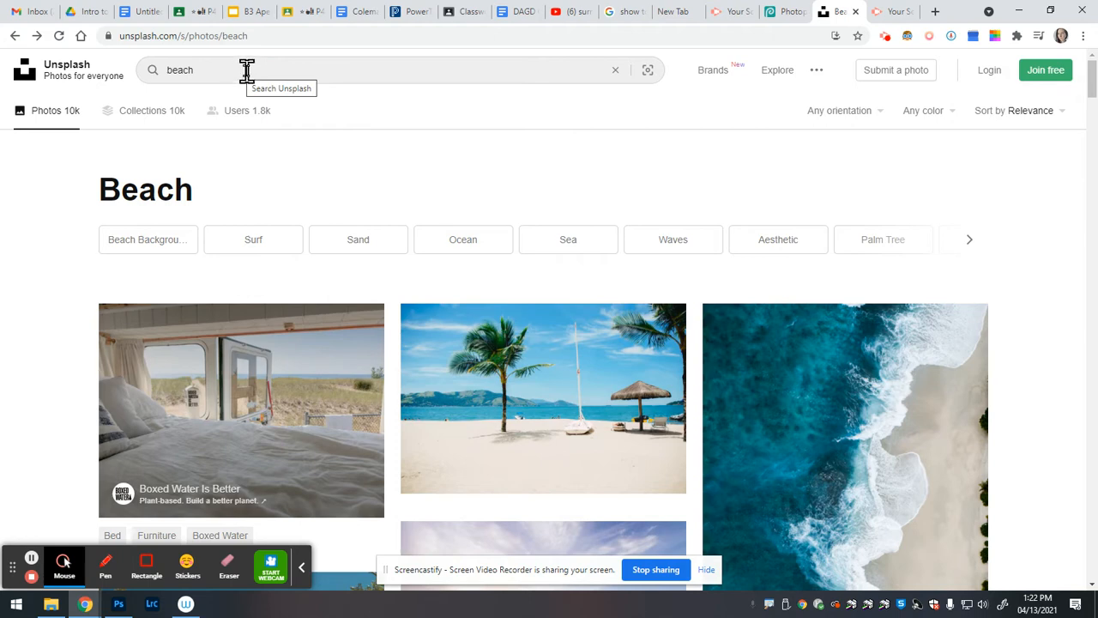
# Step: Download the photo of the sandy beach path between wooden posts to the Intro to photopea folder and close its preview
pyautogui.moveTo(246, 72); pyautogui.dragTo(117, 100)
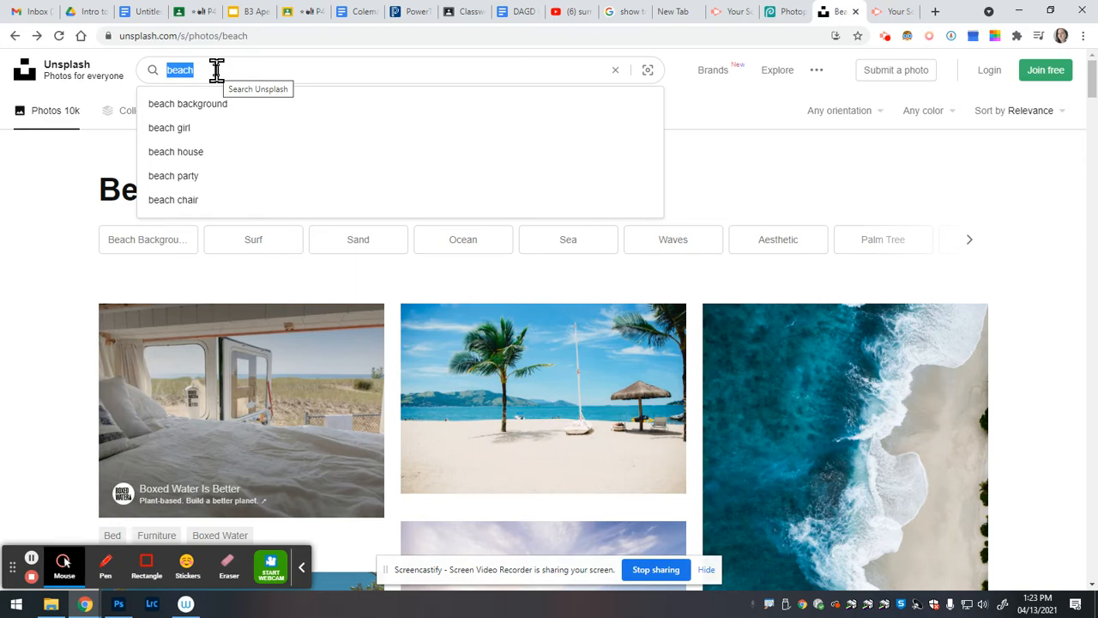
pyautogui.scroll(-5, 561, 438)
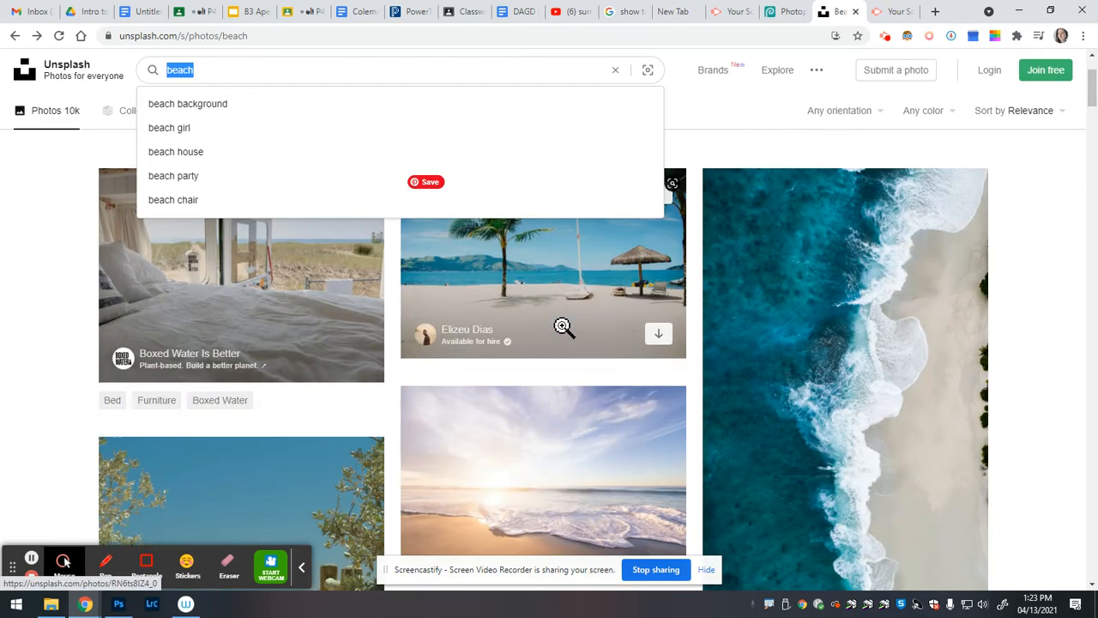
pyautogui.scroll(-5, 560, 449)
pyautogui.scroll(5, 520, 443)
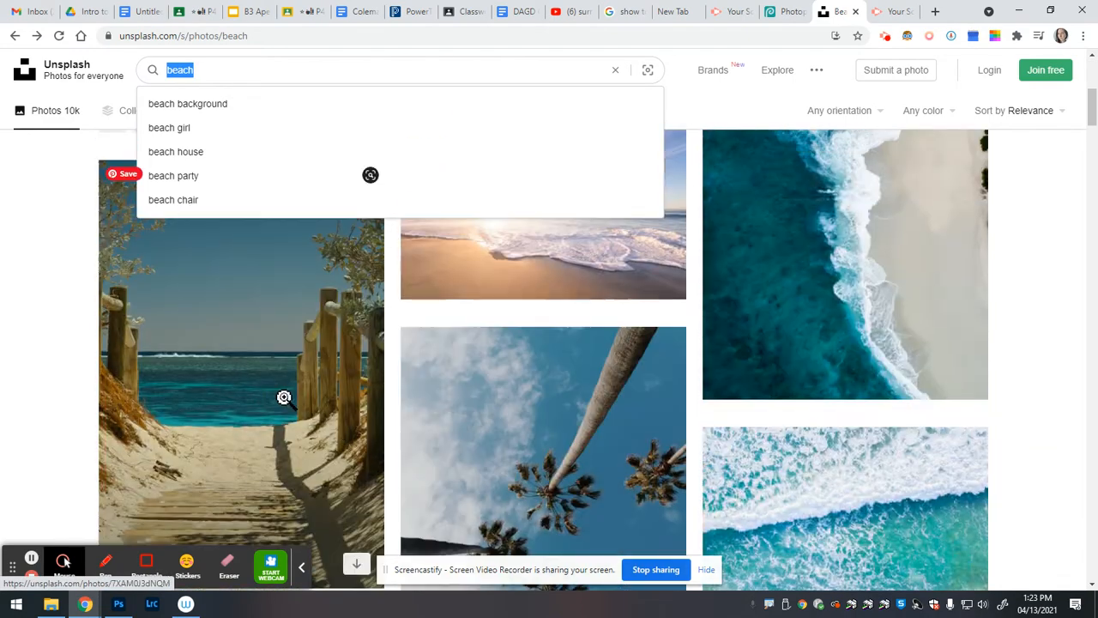
pyautogui.click(284, 403)
pyautogui.click(934, 99)
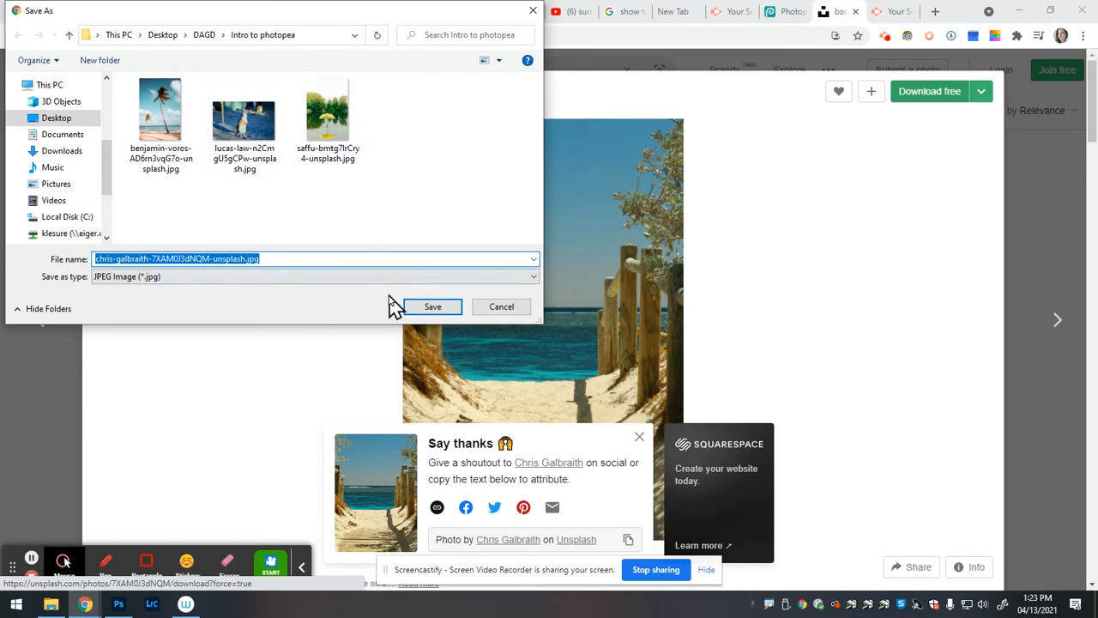
pyautogui.click(439, 312)
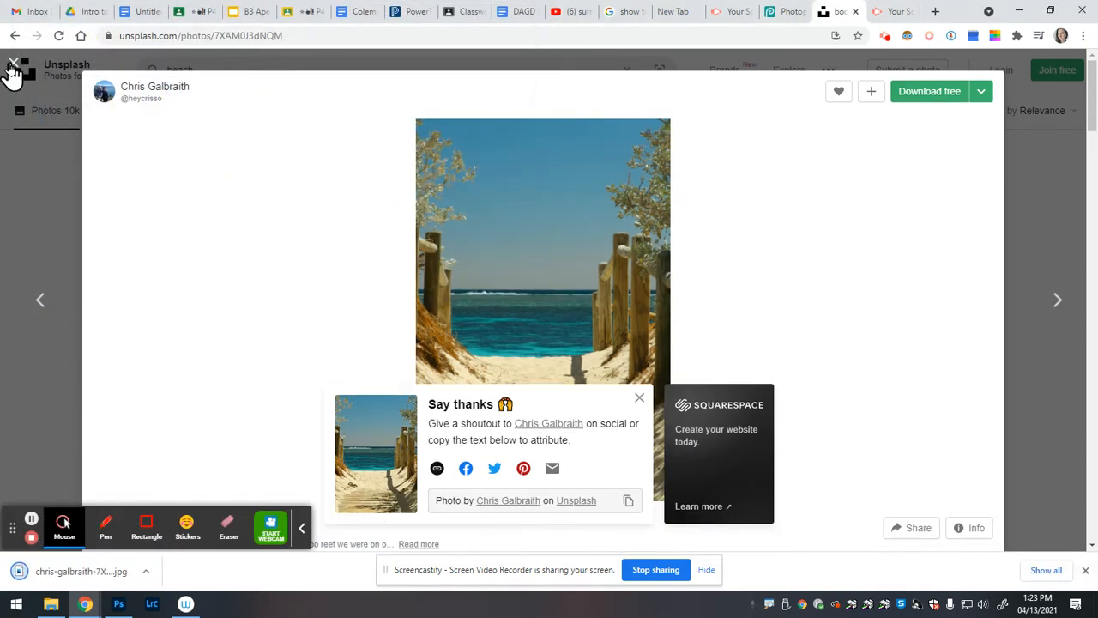
pyautogui.click(16, 74)
# Step: Search Unsplash for "aminal"
pyautogui.click(215, 69)
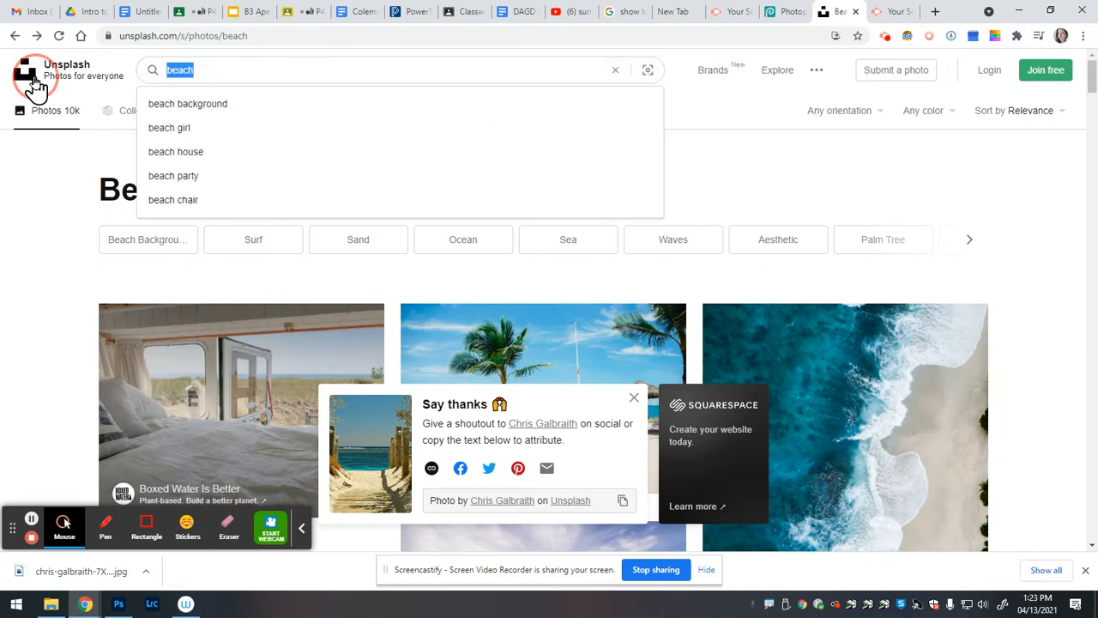
pyautogui.write('aminal')
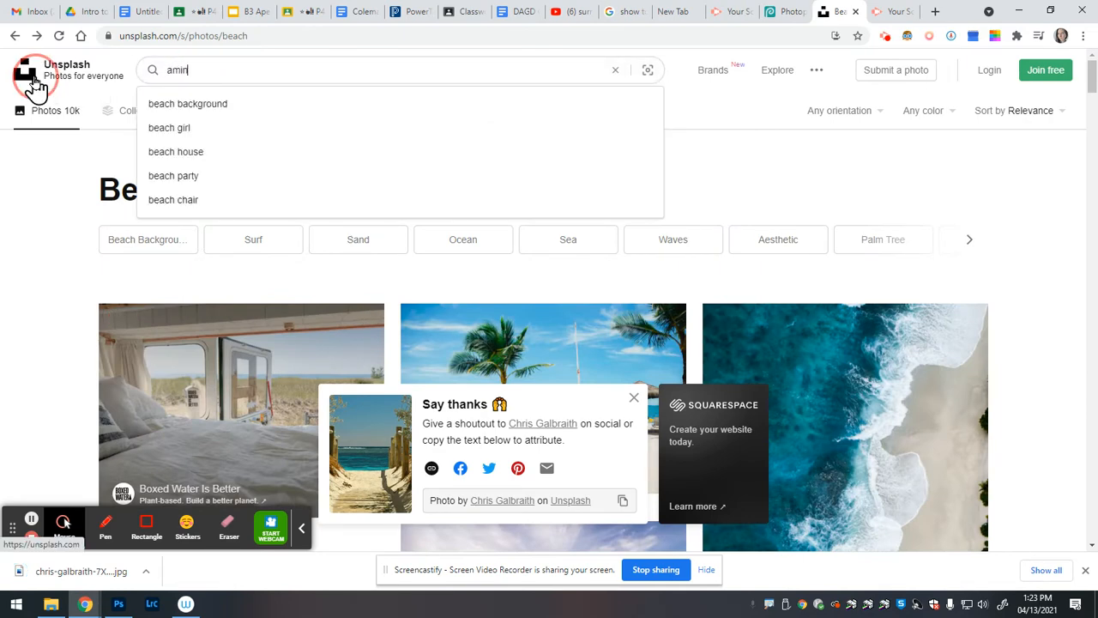
pyautogui.press('Return')
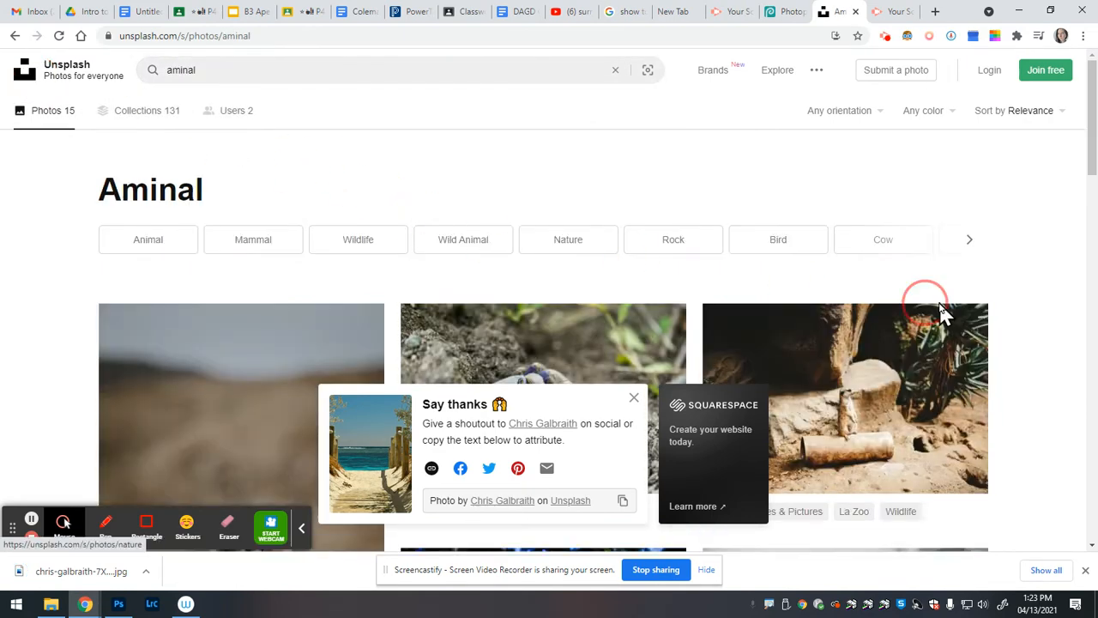
# Step: Download the photo of the goat on the rocks to the Intro to photopea folder and close its preview
pyautogui.scroll(-6, 729, 300)
pyautogui.click(633, 398)
pyautogui.scroll(-4, 343, 350)
pyautogui.scroll(-3, 292, 343)
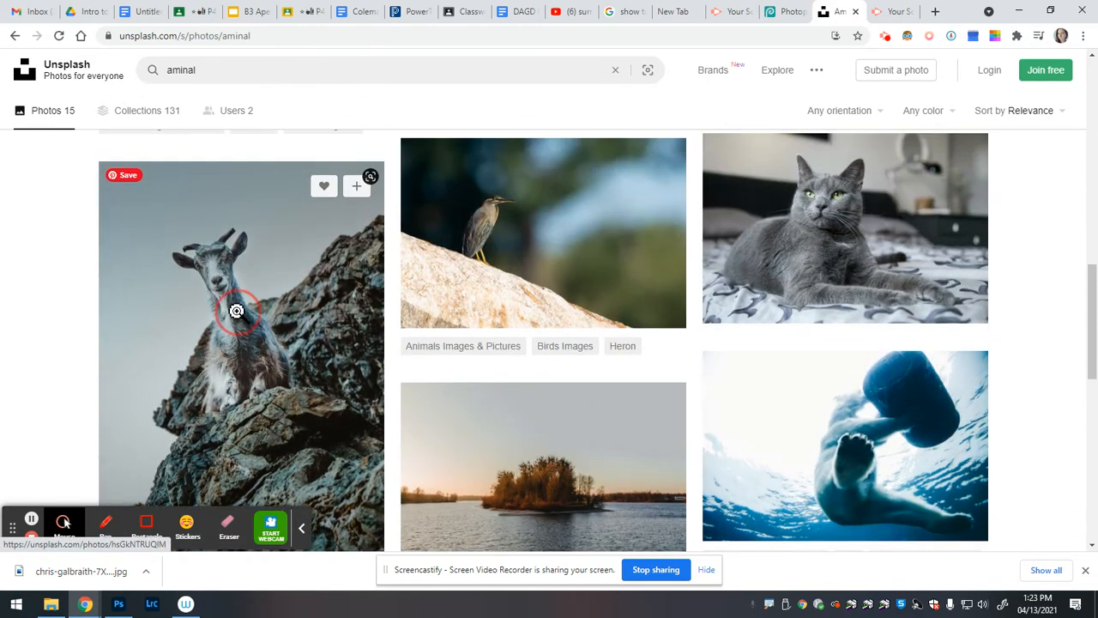
pyautogui.click(237, 311)
pyautogui.click(911, 101)
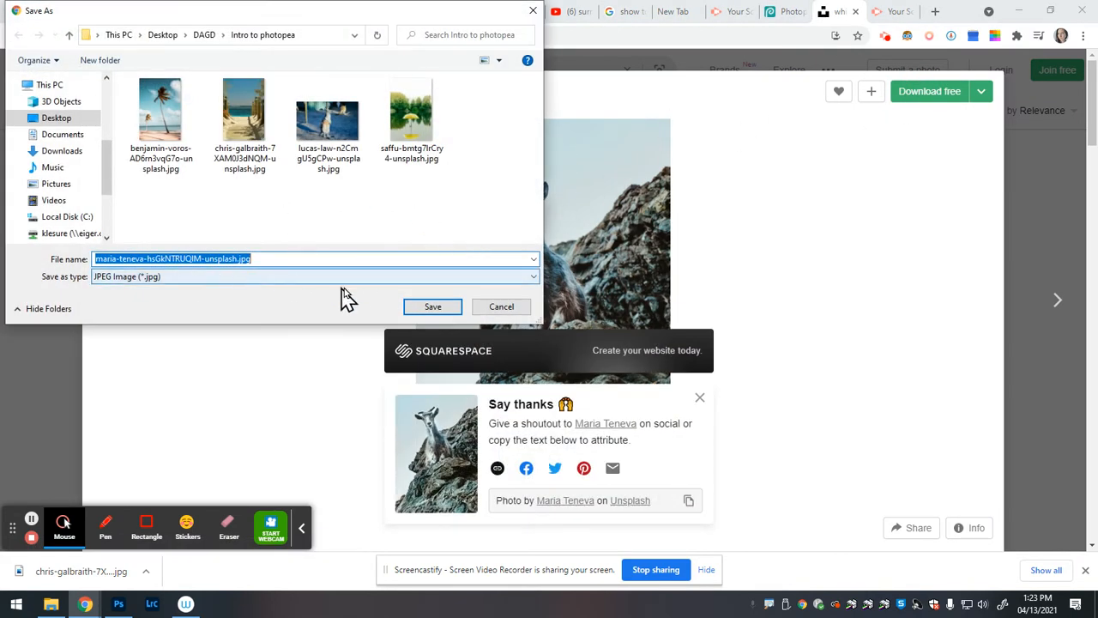
pyautogui.click(433, 307)
pyautogui.click(700, 398)
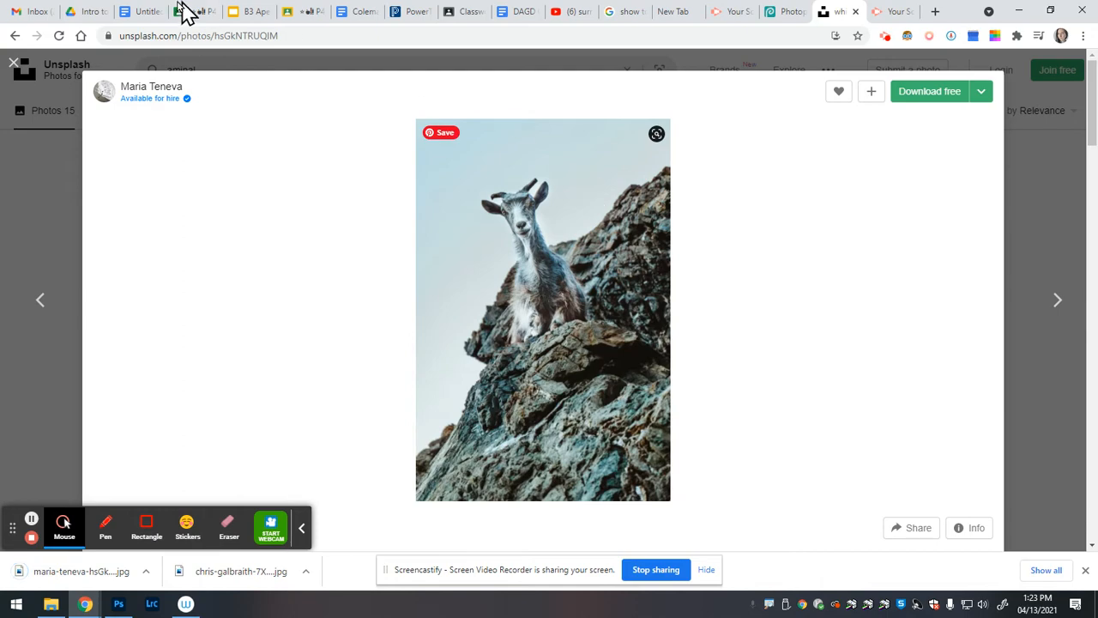
pyautogui.click(13, 64)
# Step: Search Unsplash for "surfboard"
pyautogui.scroll(1, 348, 401)
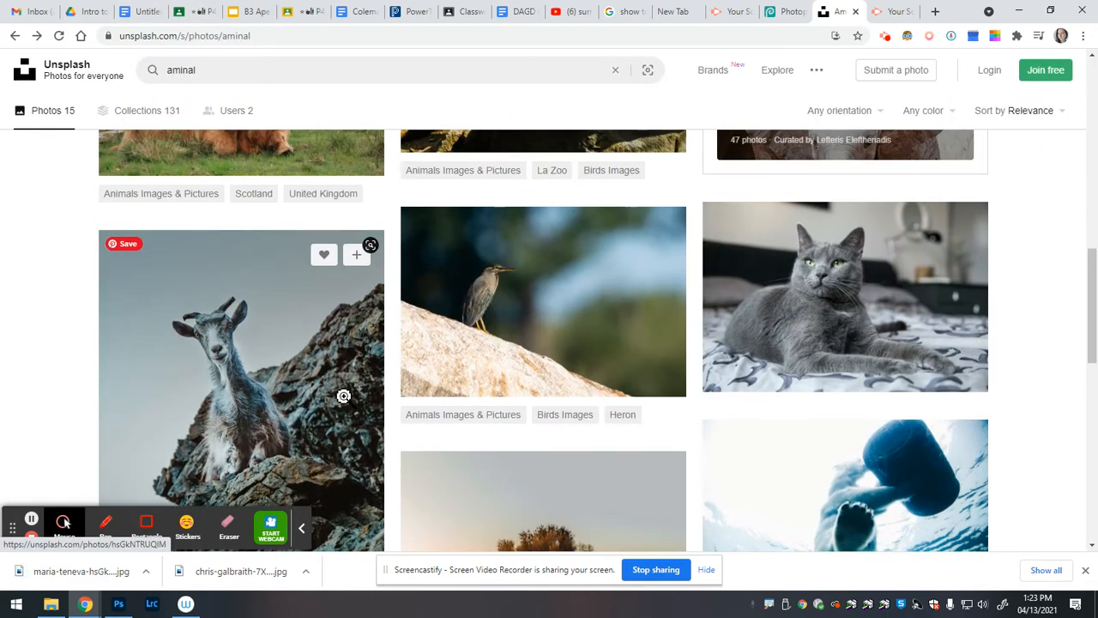
pyautogui.scroll(10, 257, 519)
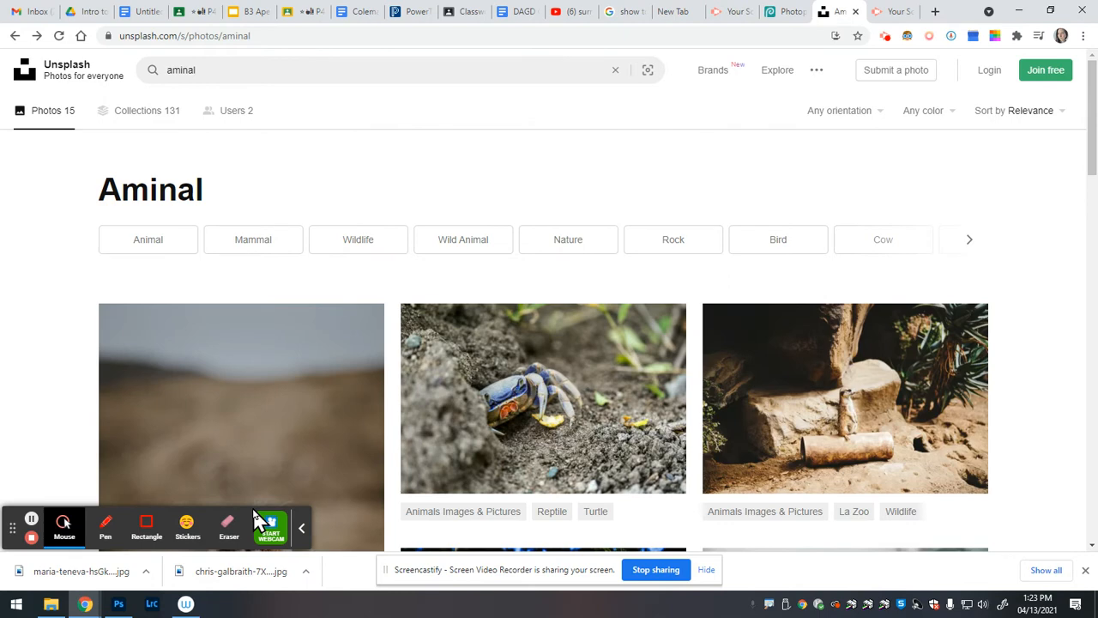
pyautogui.click(232, 69)
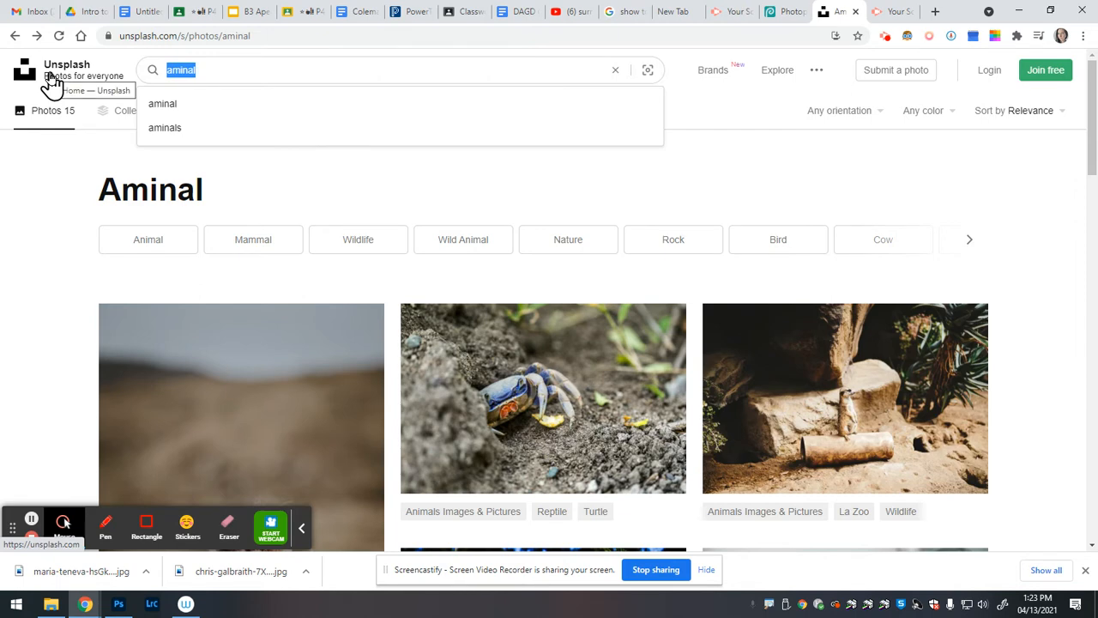
pyautogui.write('su')
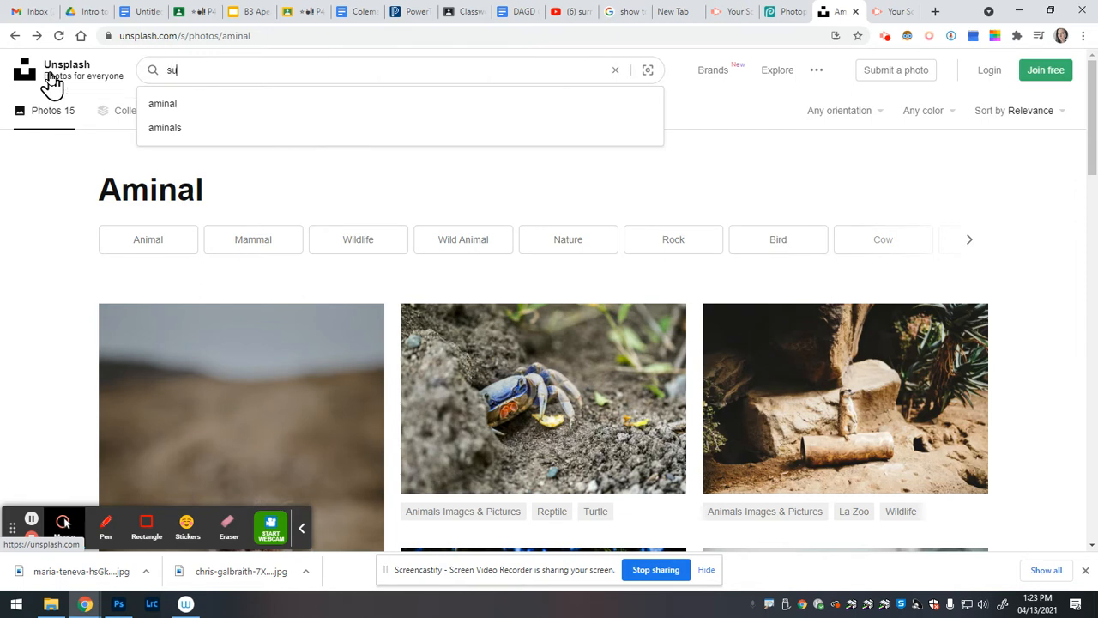
pyautogui.write('rfboard')
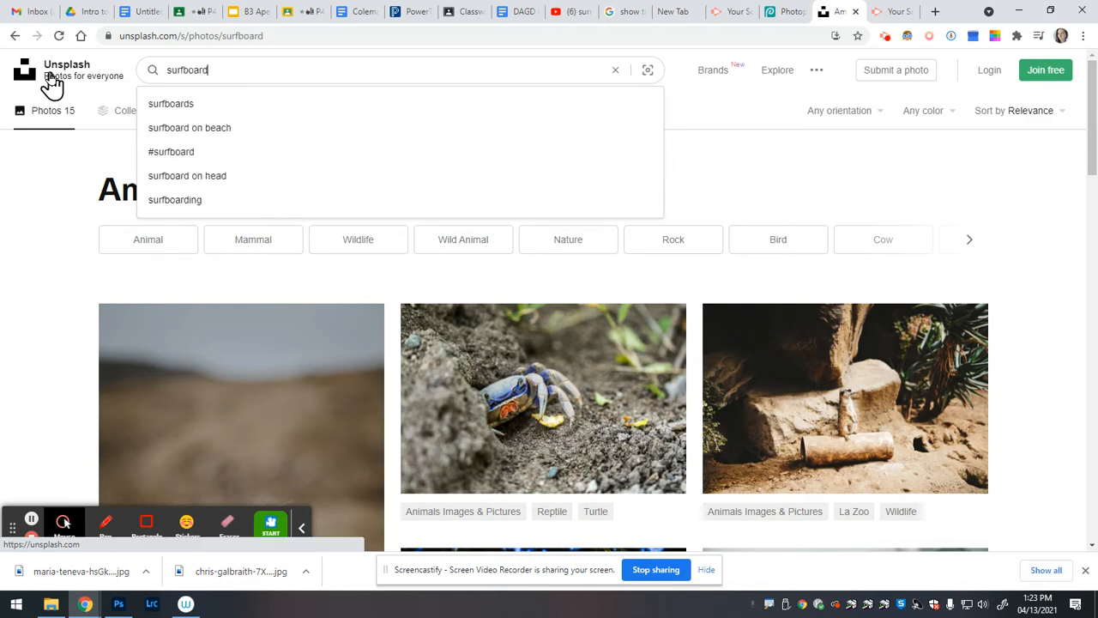
pyautogui.press('Return')
# Step: Browse the surfboard photos and download the one with six boards lined up, dismissing the attribution pop-up
pyautogui.scroll(-1, 729, 386)
pyautogui.scroll(-6, 729, 386)
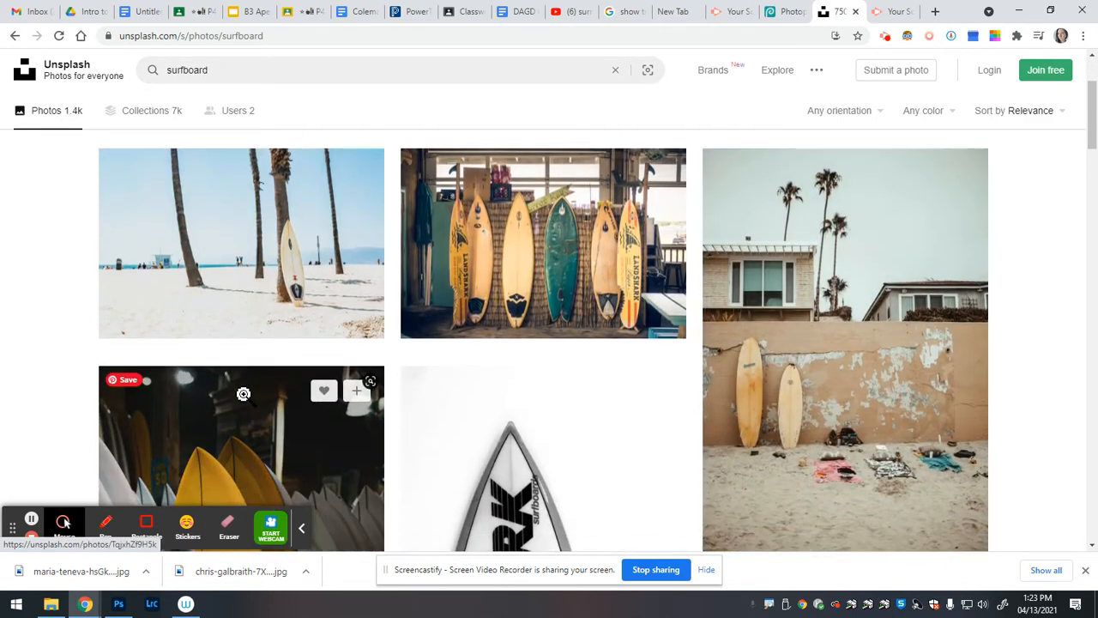
pyautogui.scroll(-3, 405, 375)
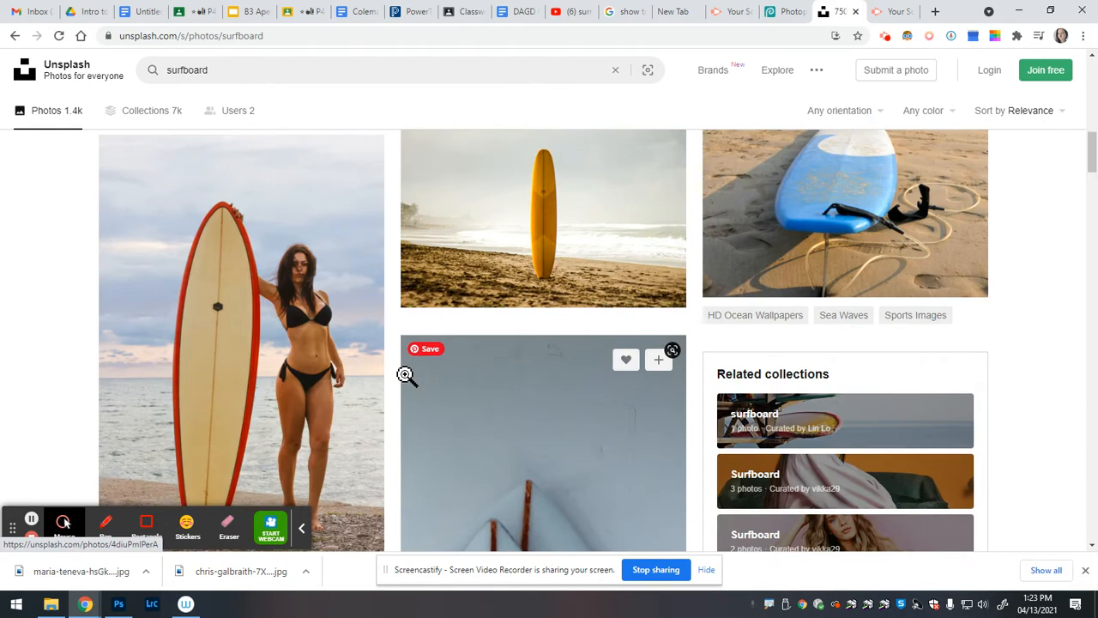
pyautogui.scroll(-5, 405, 374)
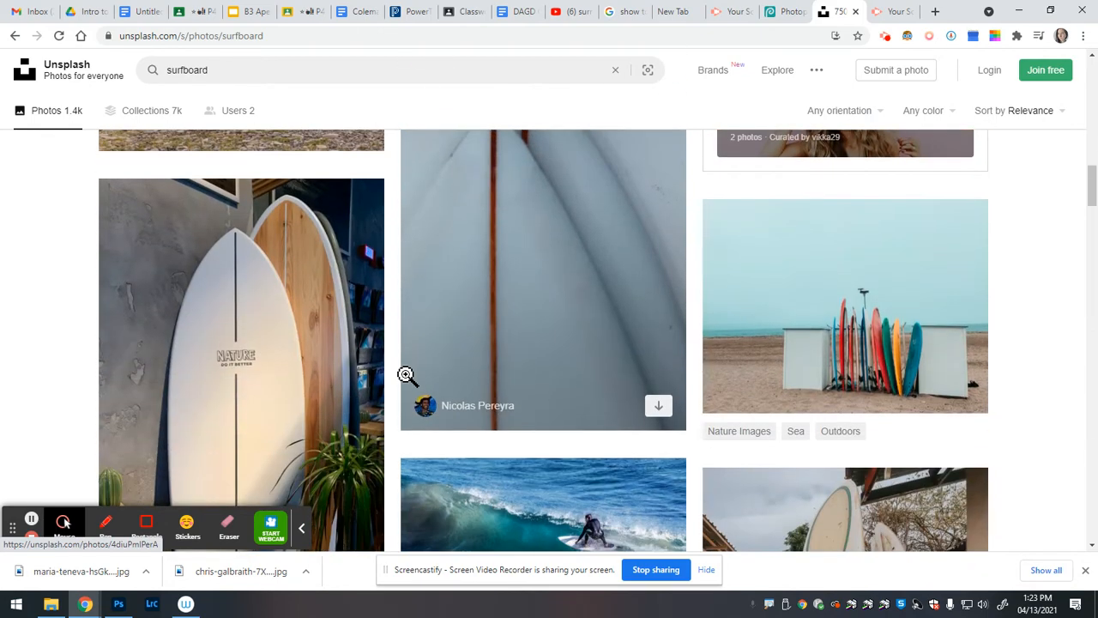
pyautogui.scroll(5, 406, 375)
pyautogui.scroll(10, 405, 374)
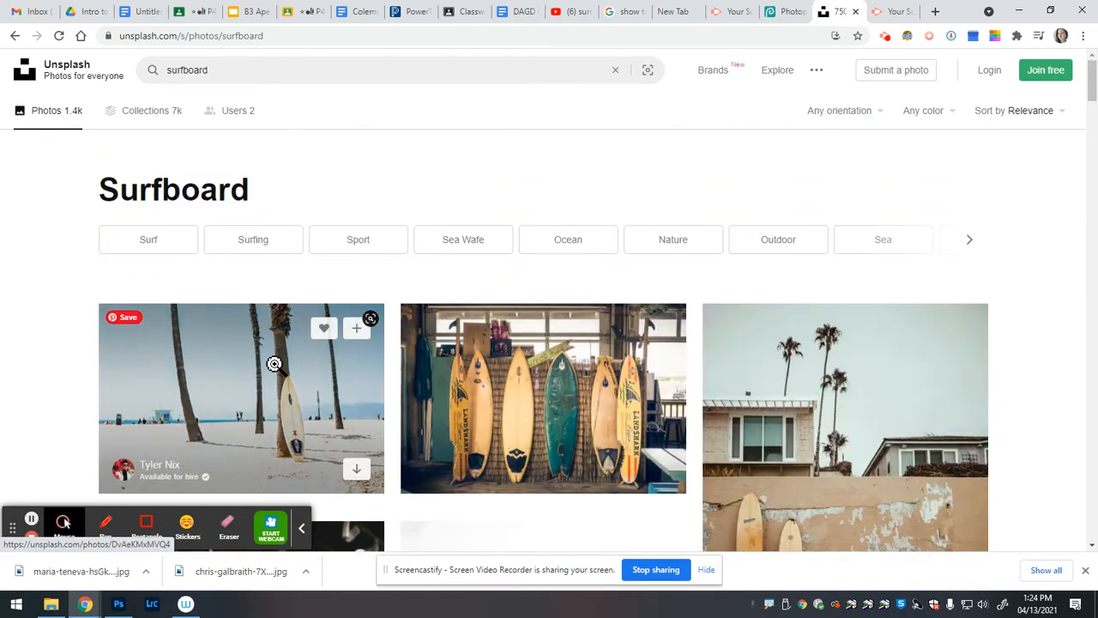
pyautogui.click(502, 397)
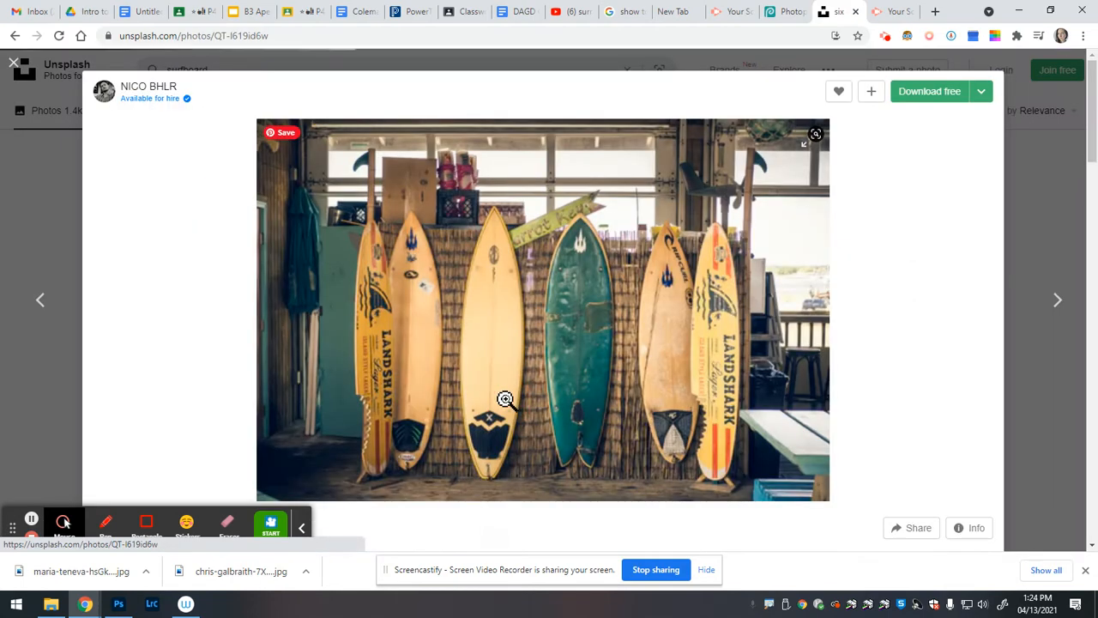
pyautogui.click(925, 101)
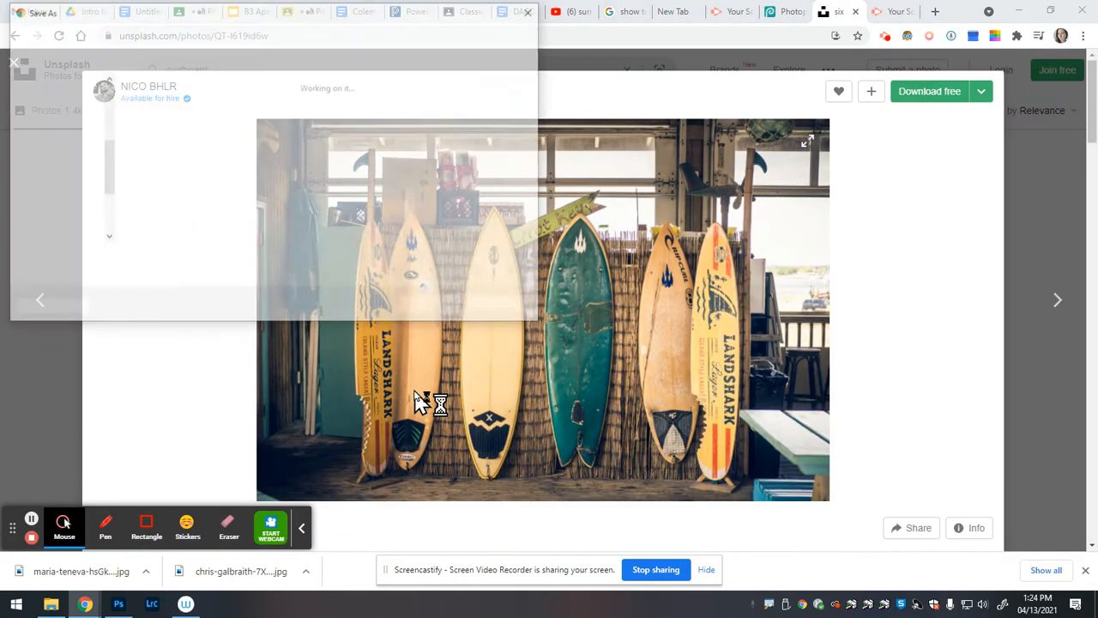
pyautogui.click(434, 304)
pyautogui.click(639, 397)
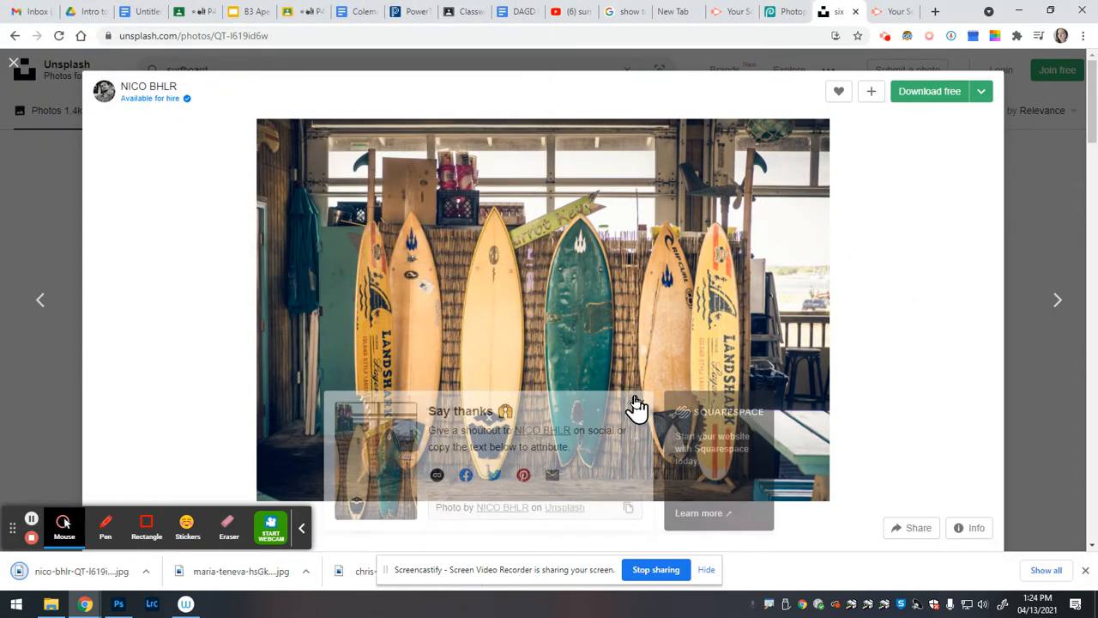
# Step: Switch to Photopea and start a new project named with the creator's full name followed by "Gt Intro to photopea"
pyautogui.click(779, 15)
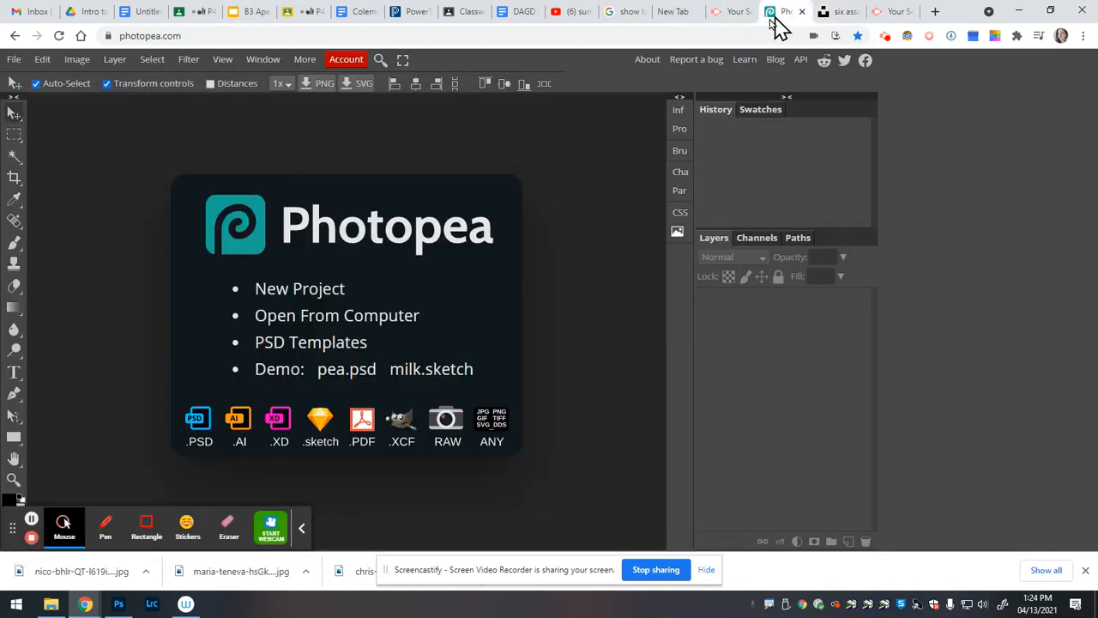
pyautogui.click(314, 298)
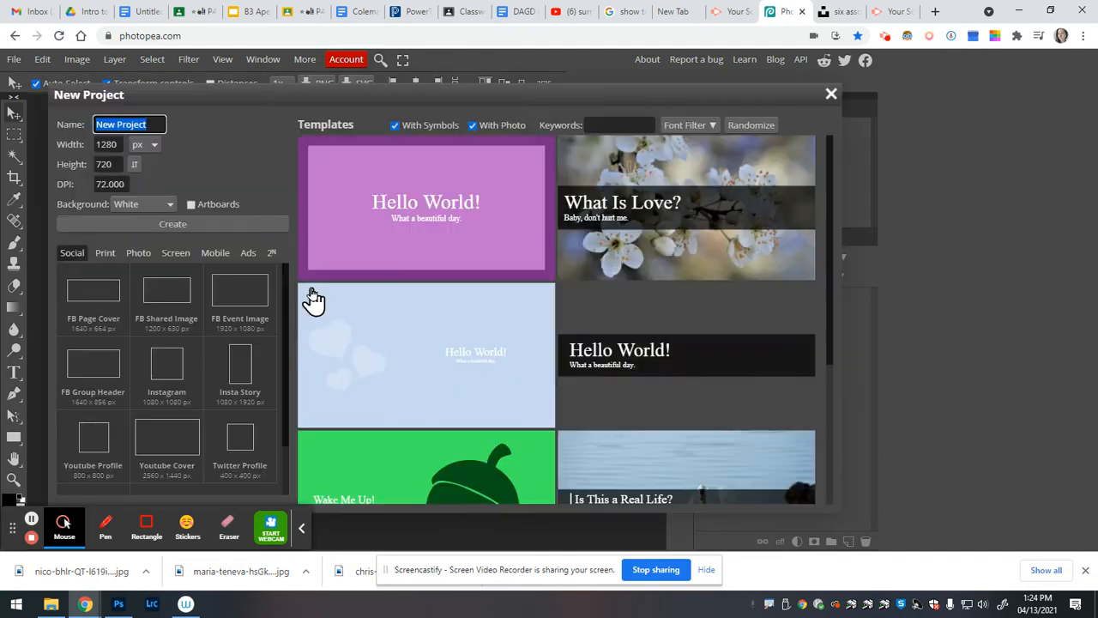
pyautogui.write('Keri-AN')
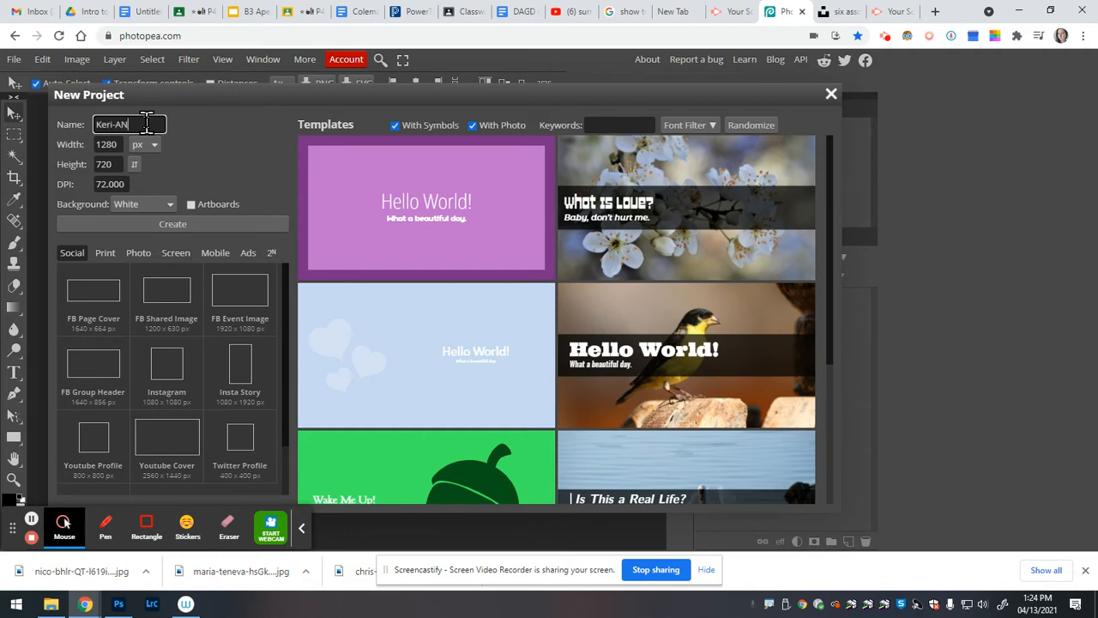
pyautogui.write('ne Leure')
pyautogui.write(' Gt')
pyautogui.write(' Intro to photo')
pyautogui.write('pea')
# Step: Create the project from the Letter print preset, 8.5 x 11 in at 300 DPI with a white background
pyautogui.click(105, 254)
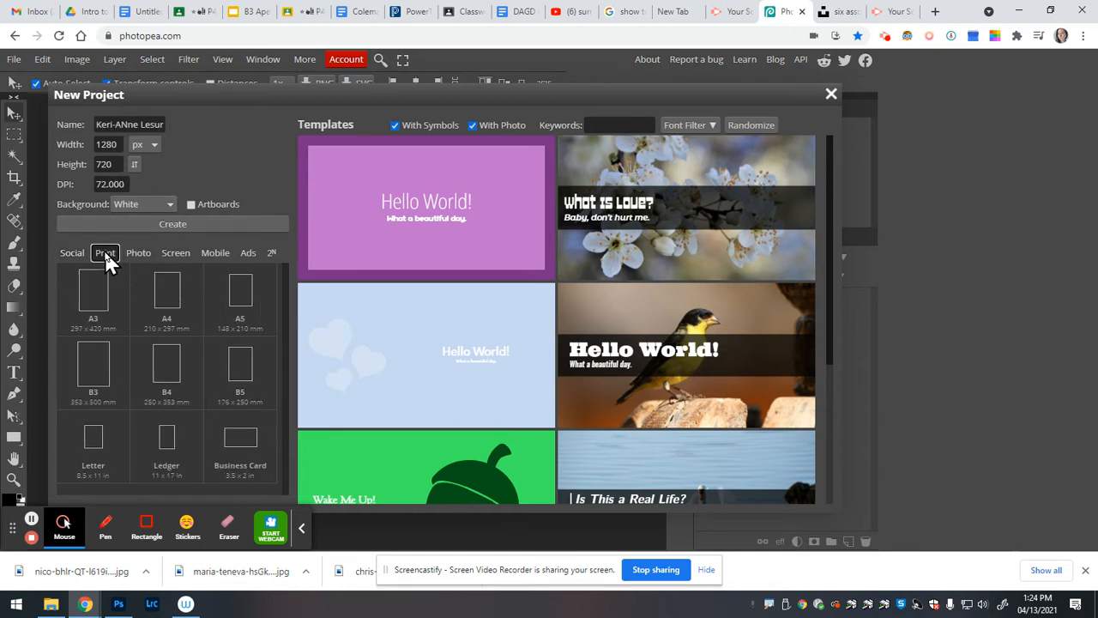
pyautogui.click(102, 450)
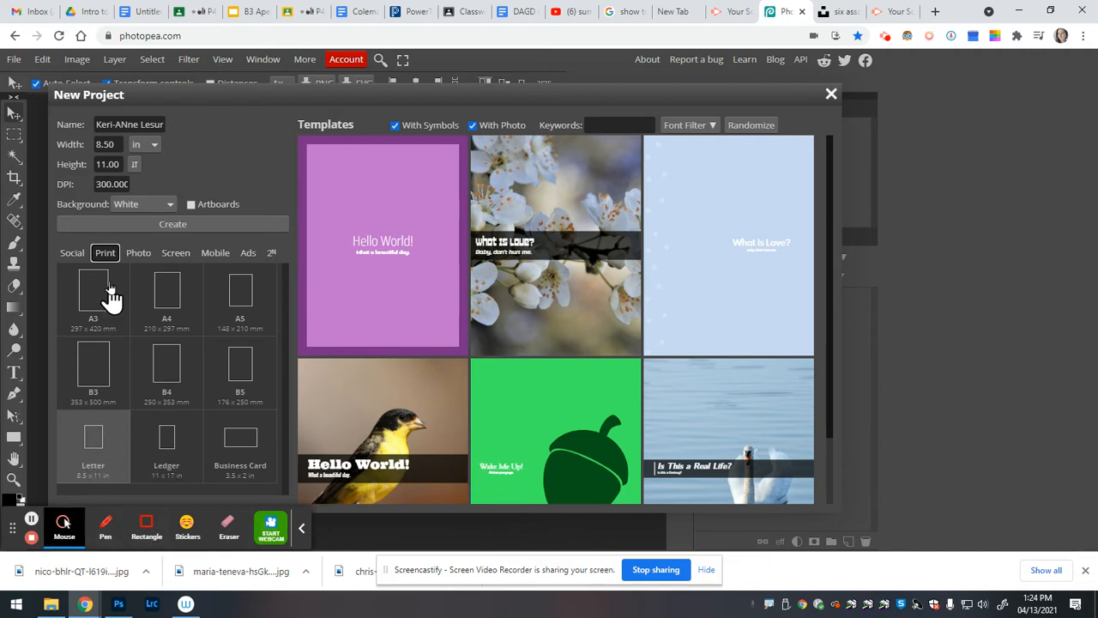
pyautogui.click(122, 225)
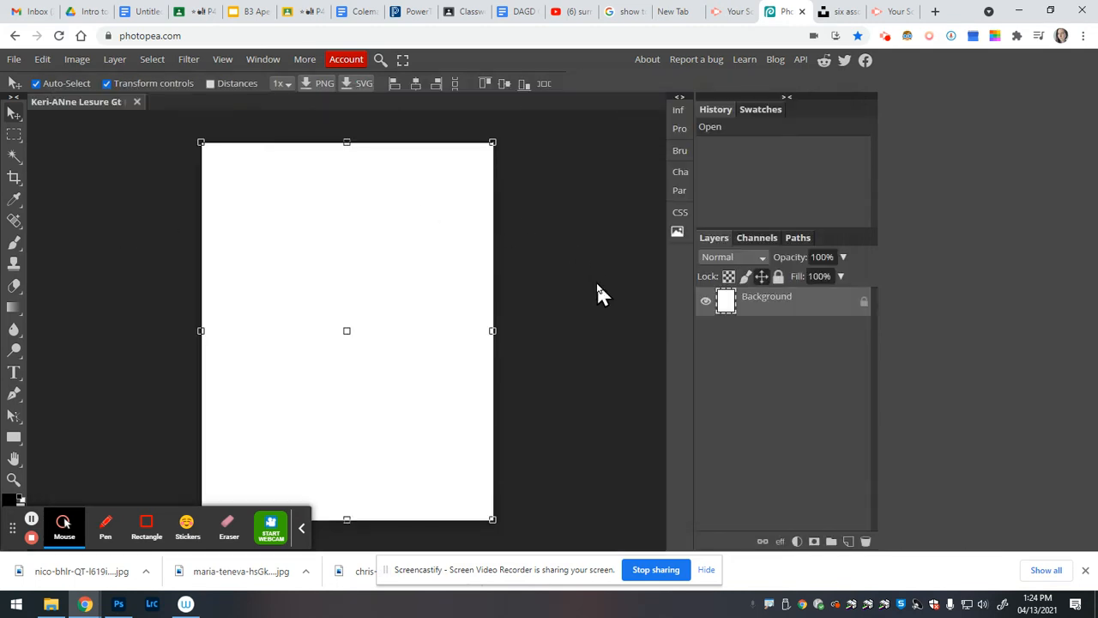
# Step: Place the downloaded photo of two palm trees on a beach into the blank document using Open & Place
pyautogui.click(14, 62)
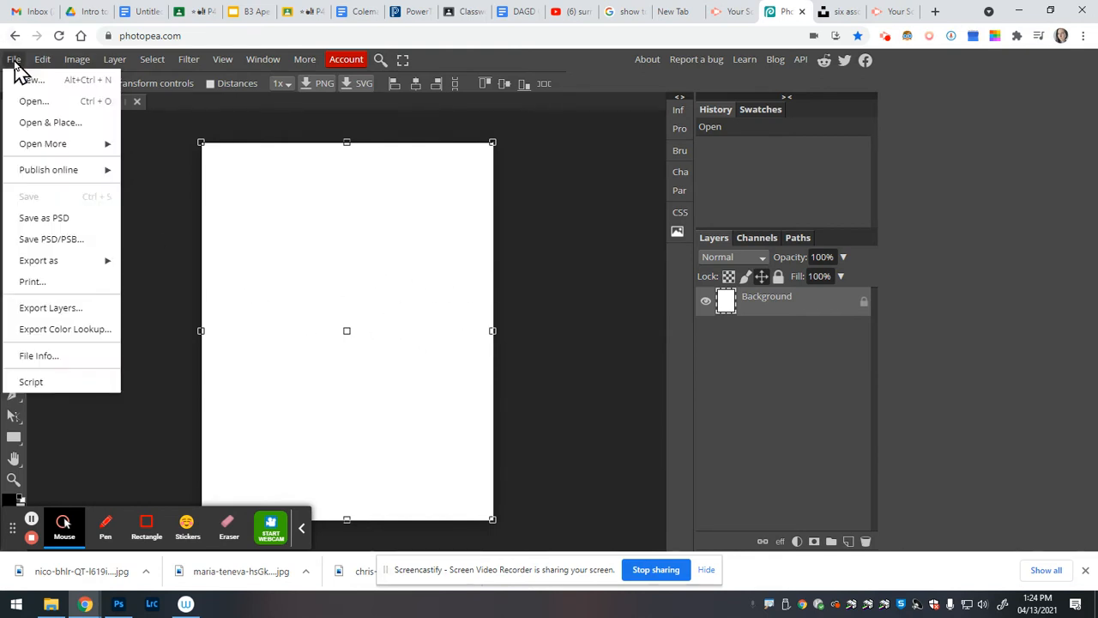
pyautogui.click(54, 129)
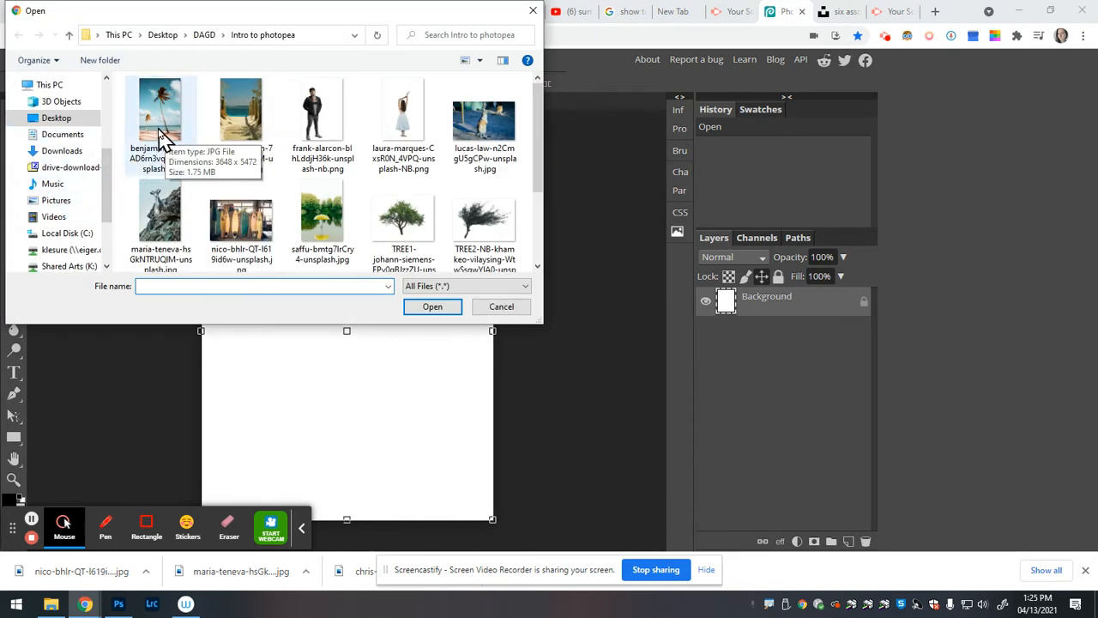
pyautogui.doubleClick(158, 130)
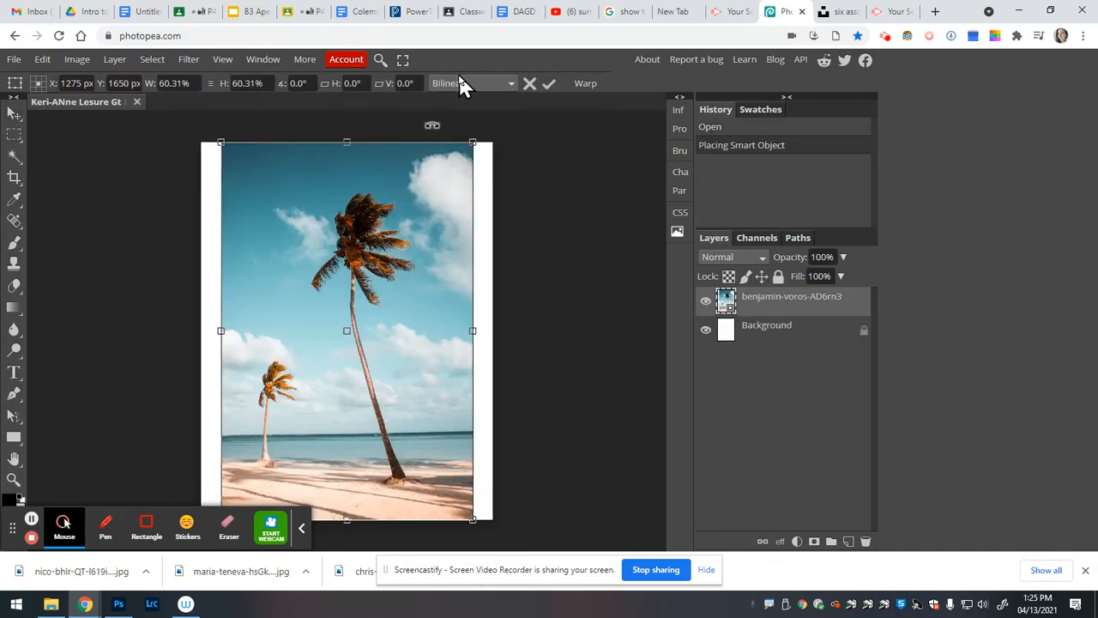
# Step: Stretch the placed palm tree photo to 79.77% width and 64.67% height so it covers the page, and hide the transform controls
pyautogui.moveTo(473, 142); pyautogui.dragTo(509, 114)
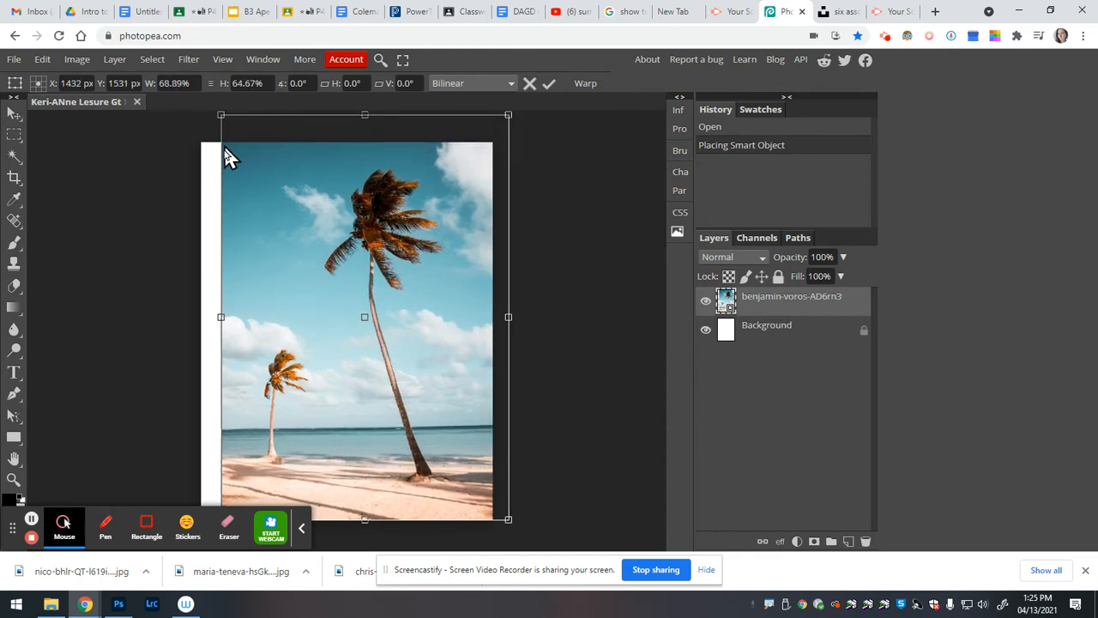
pyautogui.moveTo(219, 315); pyautogui.dragTo(175, 315)
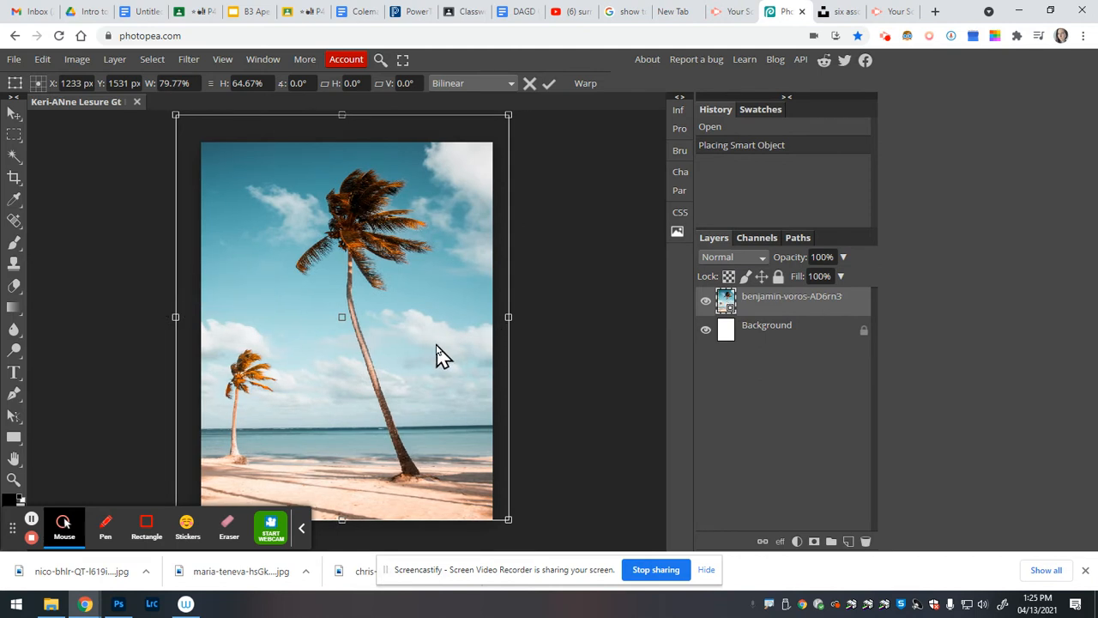
pyautogui.click(548, 85)
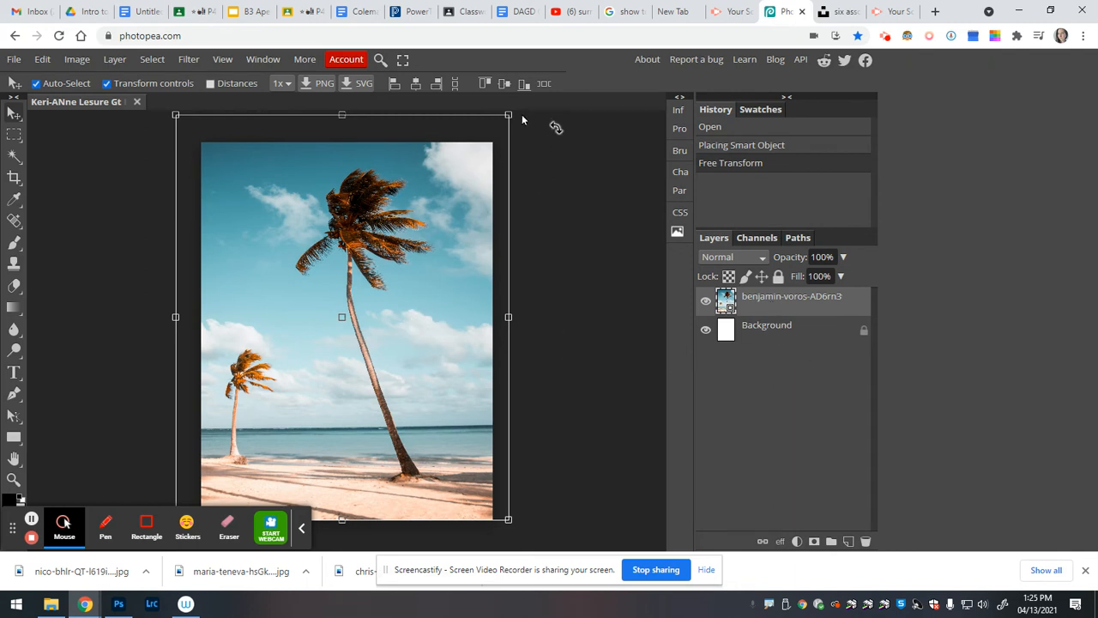
pyautogui.click(114, 83)
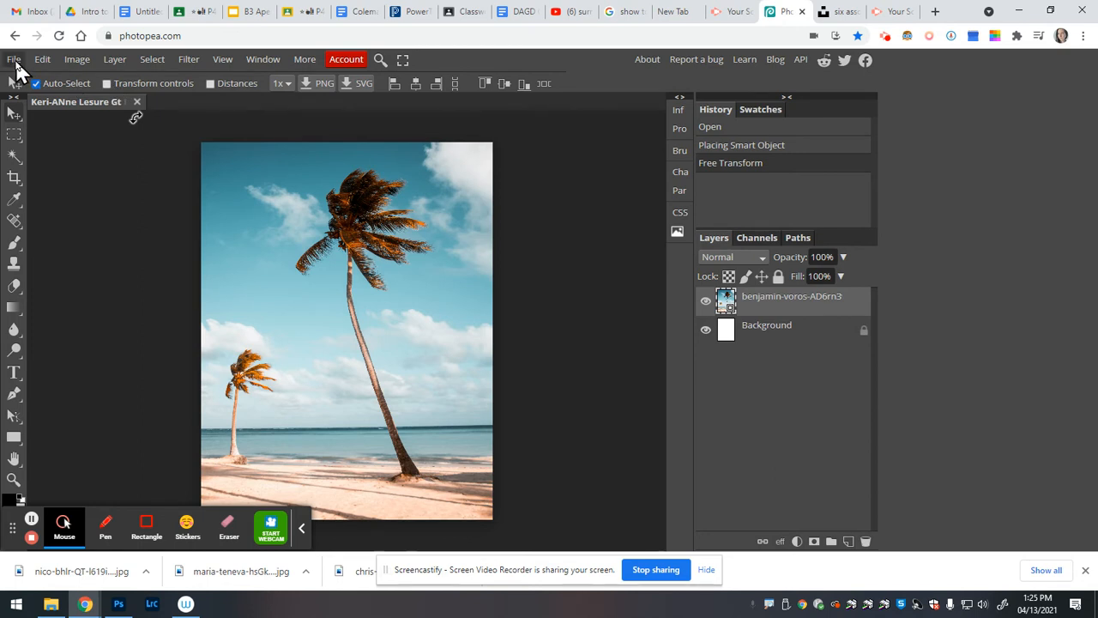
# Step: Place the downloaded photo of a goat on rocks above the beach photo using Open & Place and accept its placement
pyautogui.click(15, 59)
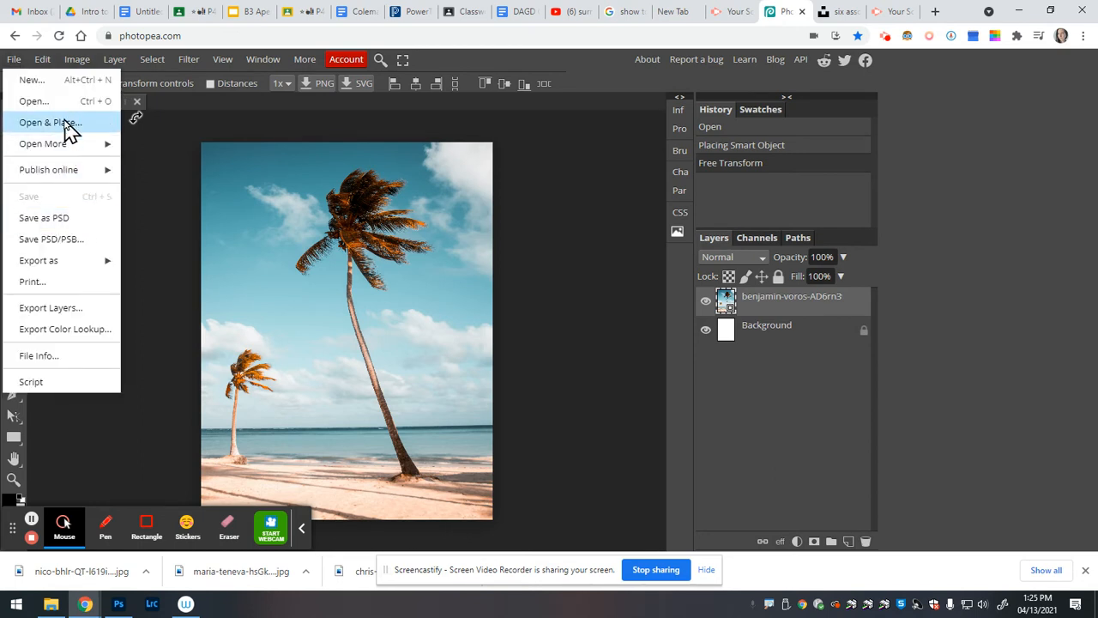
pyautogui.click(96, 122)
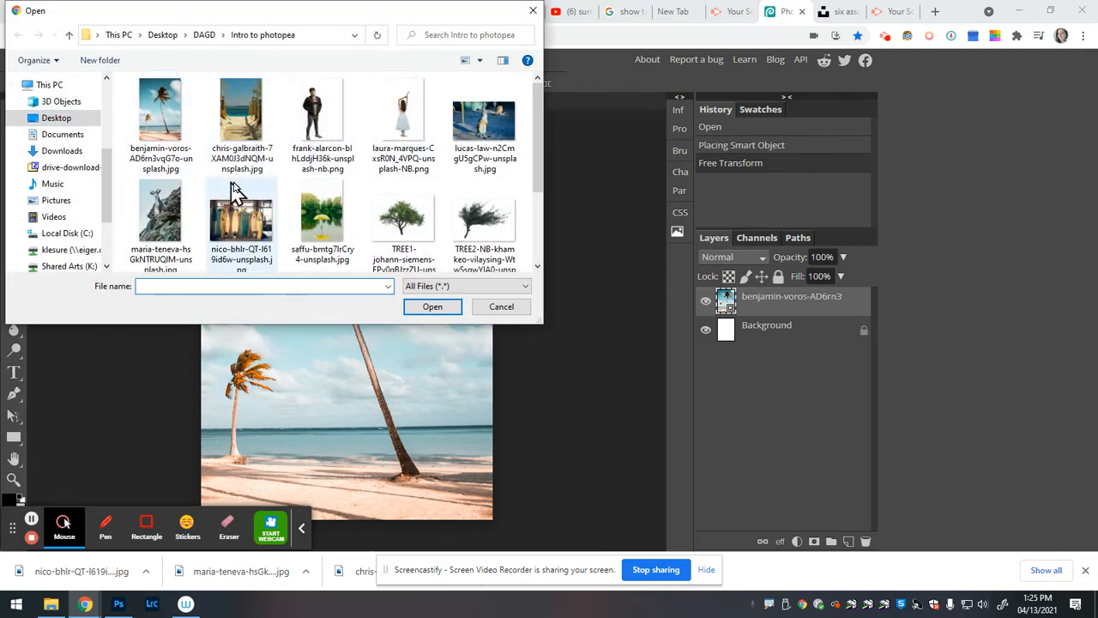
pyautogui.doubleClick(163, 220)
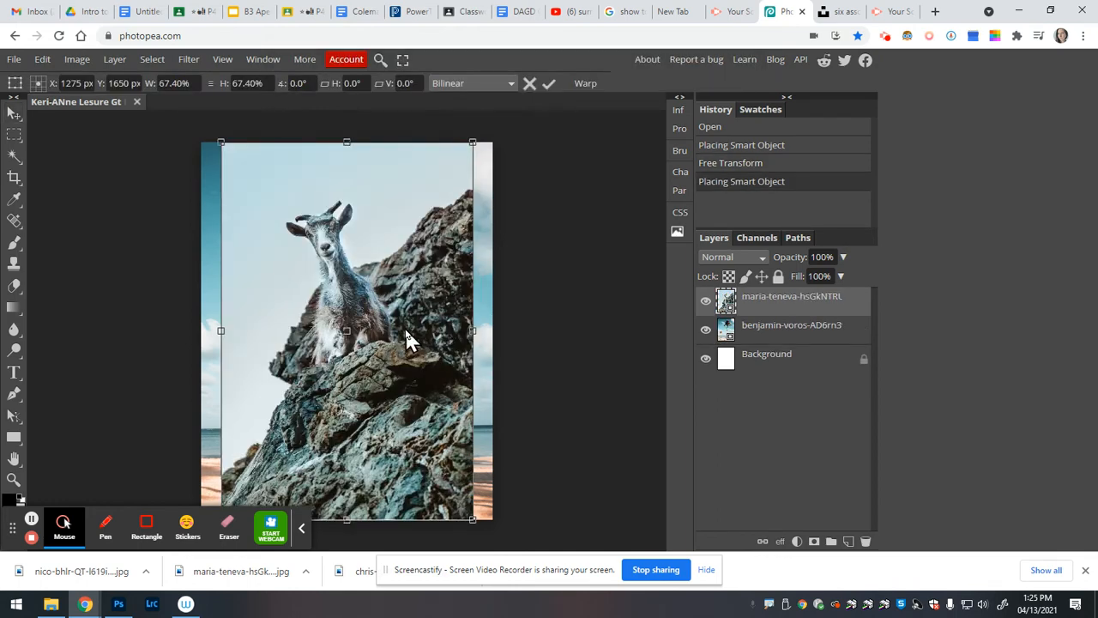
pyautogui.moveTo(403, 300)
pyautogui.mouseDown()
pyautogui.moveTo(419, 294)
pyautogui.moveTo(370, 298)
pyautogui.moveTo(385, 301)
pyautogui.mouseUp()
pyautogui.press('Return')
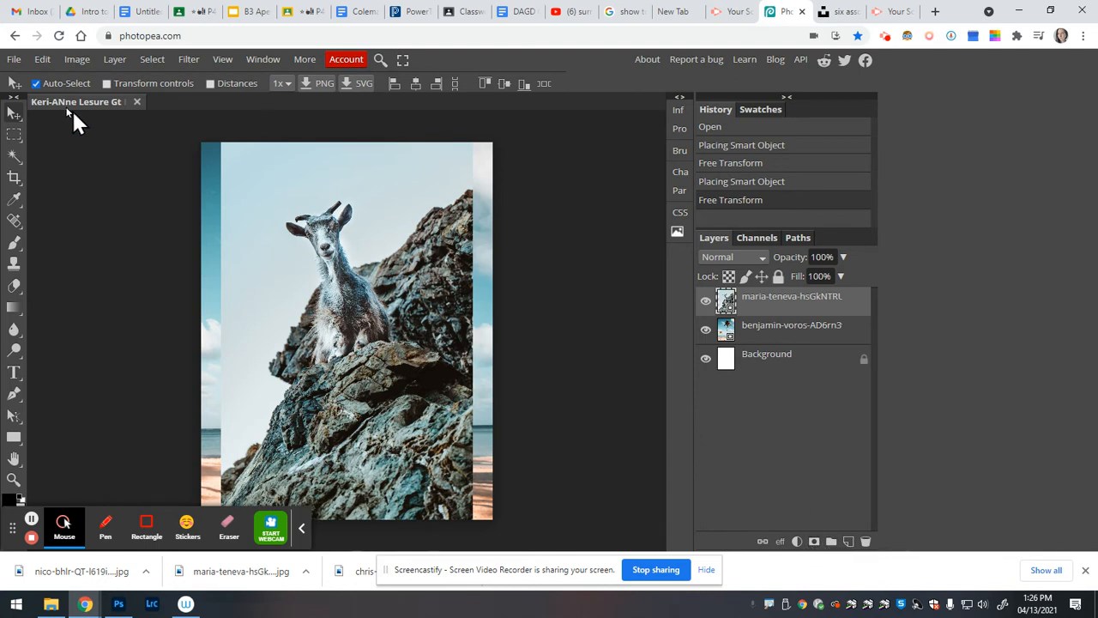
# Step: Select the goat with the Object Selection tool and add a raster mask that hides the rest of its photo
pyautogui.rightClick(13, 159)
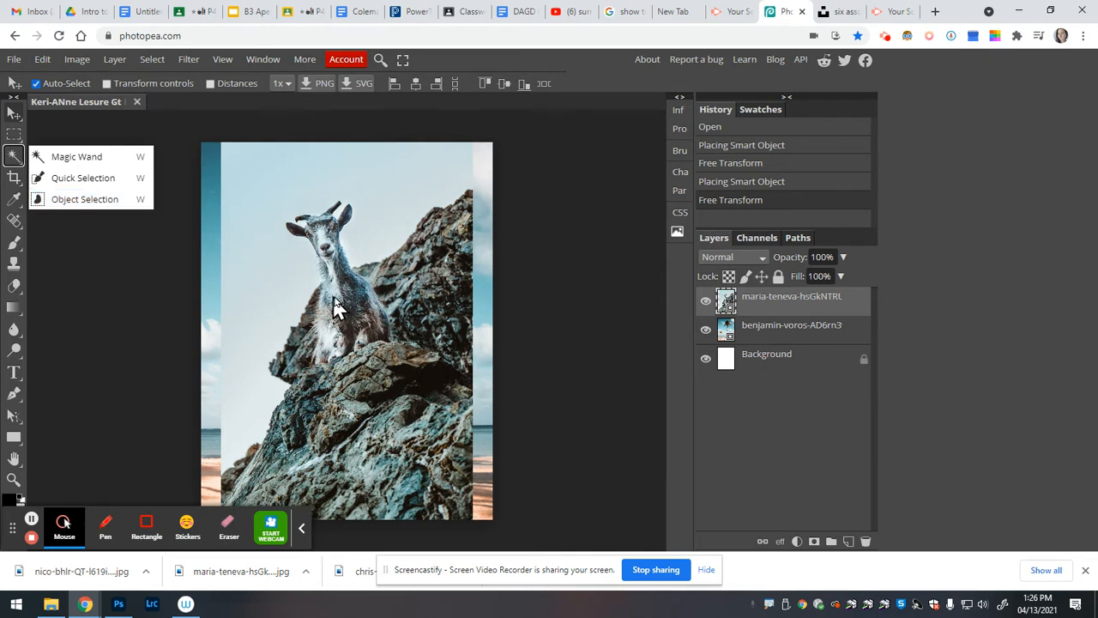
pyautogui.click(83, 201)
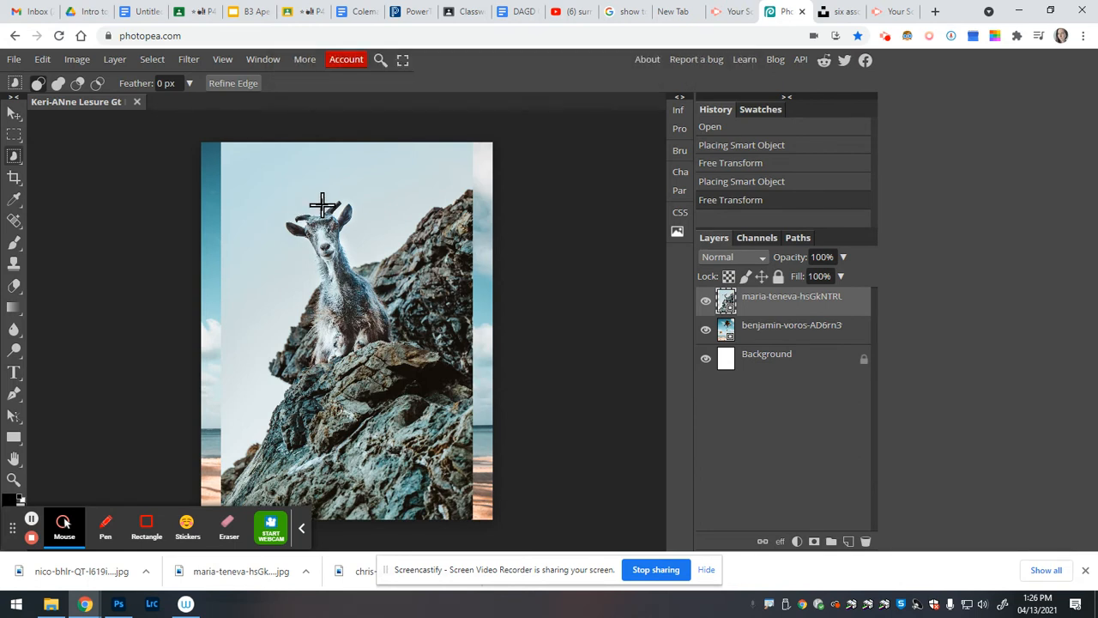
pyautogui.moveTo(299, 203); pyautogui.dragTo(394, 394)
pyautogui.moveTo(263, 180); pyautogui.dragTo(421, 400)
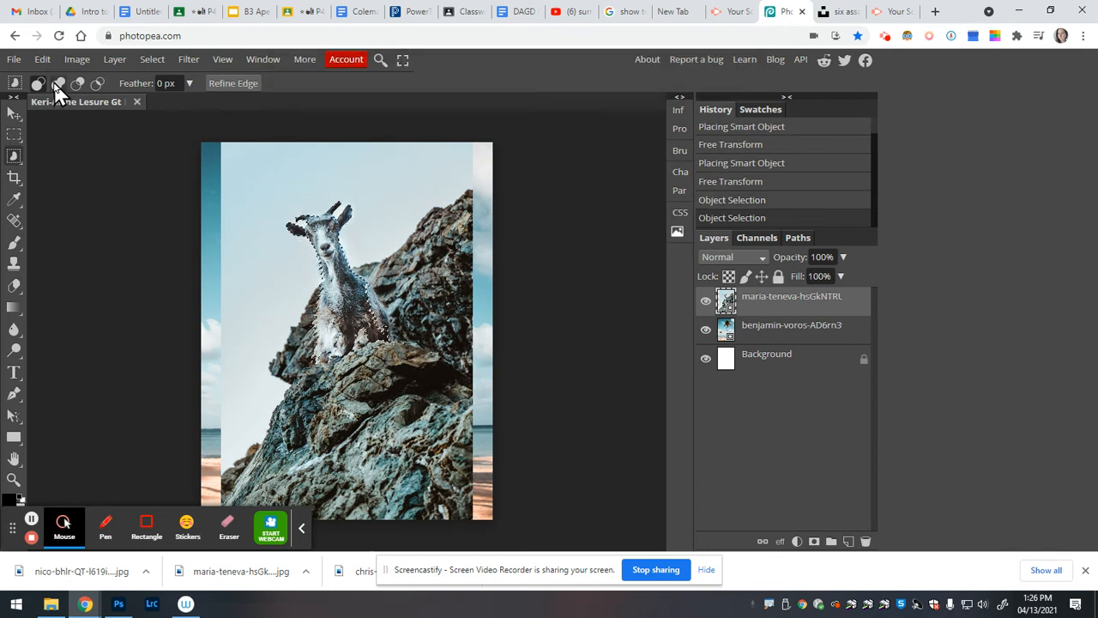
pyautogui.moveTo(285, 205); pyautogui.dragTo(431, 384)
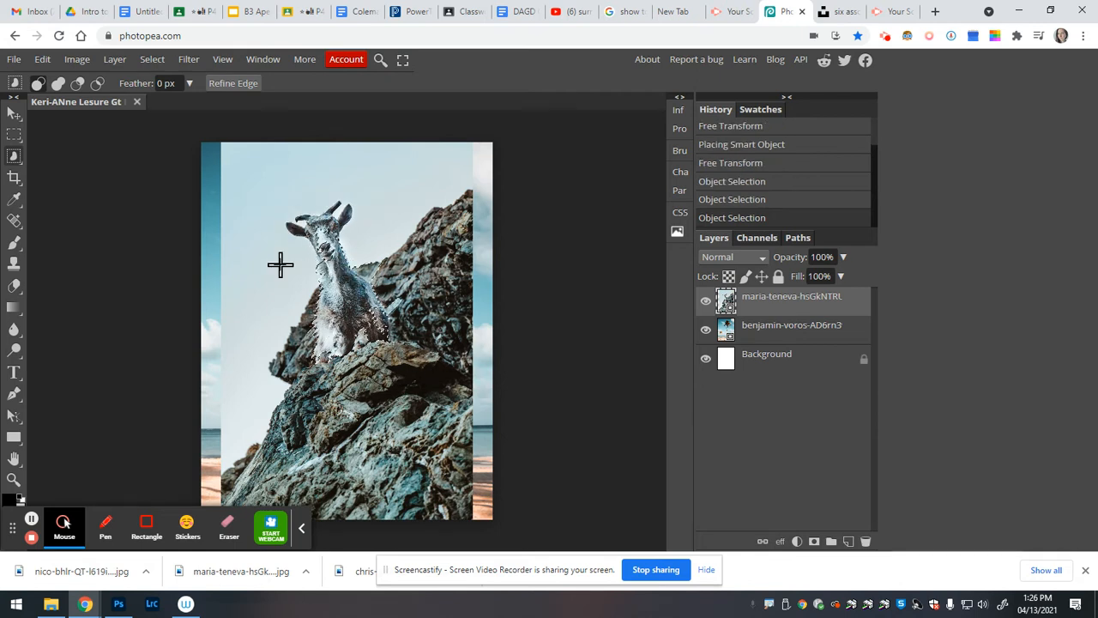
pyautogui.moveTo(261, 201); pyautogui.dragTo(449, 407)
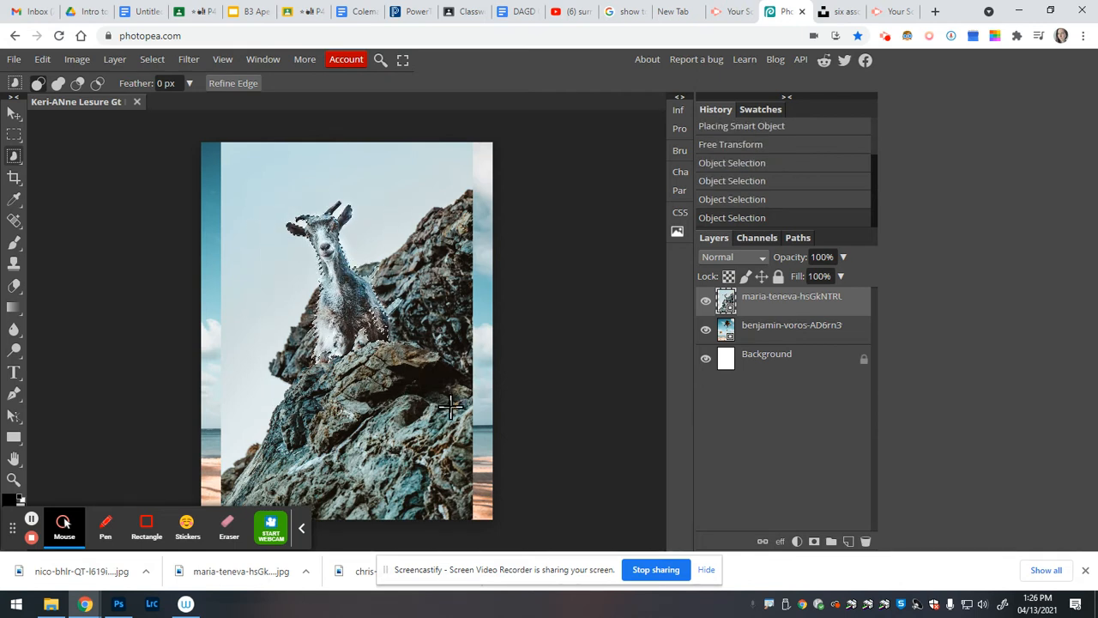
pyautogui.click(771, 300)
pyautogui.click(813, 544)
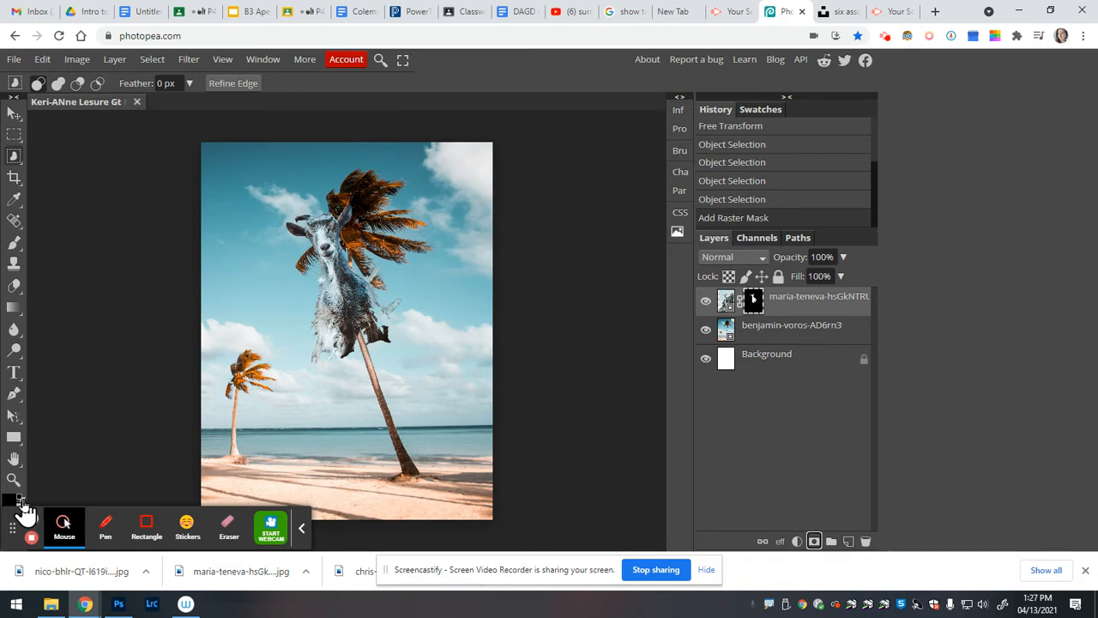
# Step: Set up the Brush tool at 239 px for painting on the goat layer's mask
pyautogui.click(16, 244)
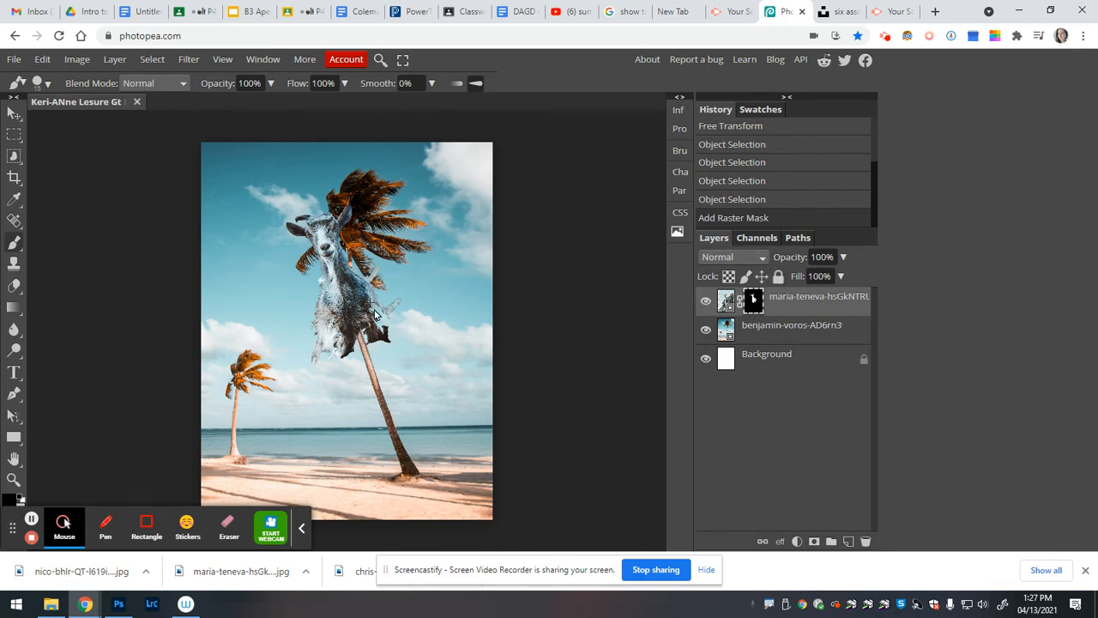
pyautogui.click(400, 309)
pyautogui.rightClick(400, 309)
pyautogui.moveTo(449, 342); pyautogui.dragTo(501, 346)
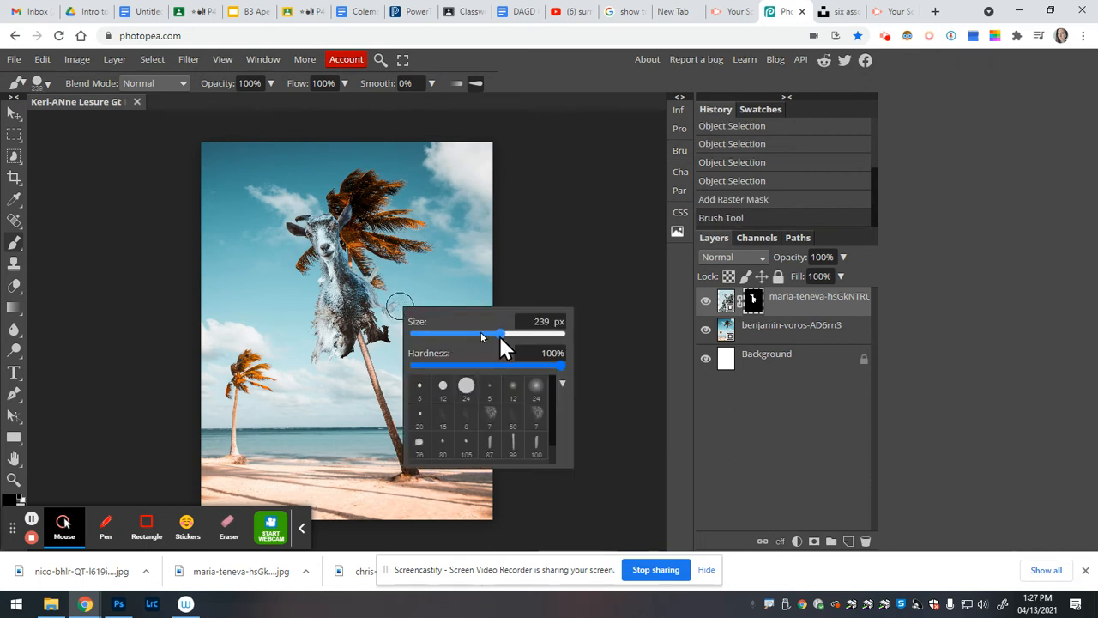
pyautogui.click(417, 294)
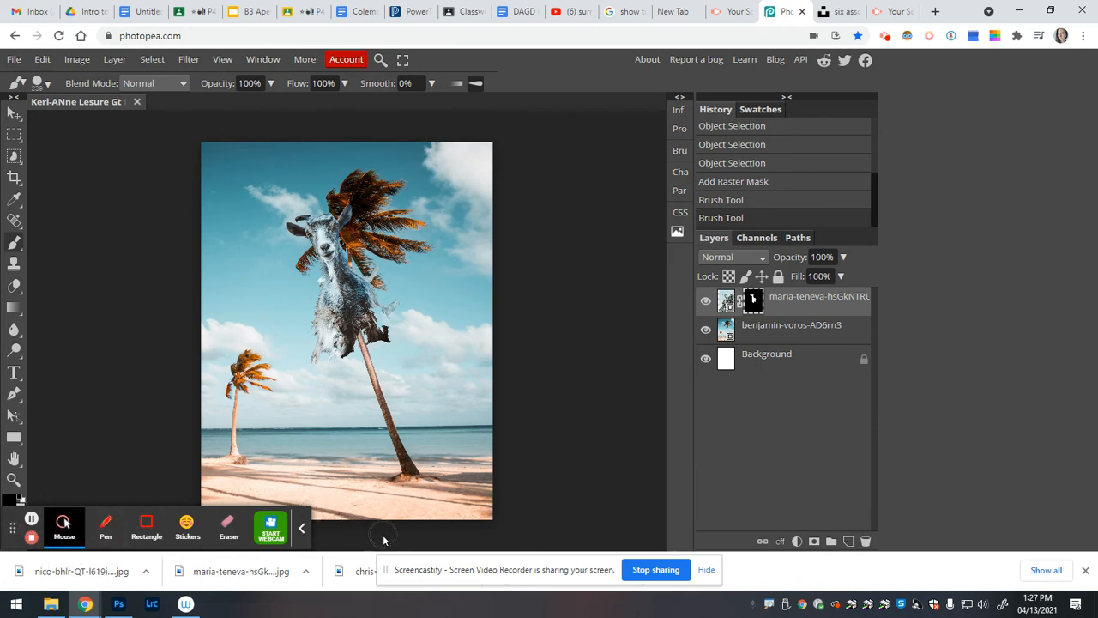
pyautogui.click(10, 498)
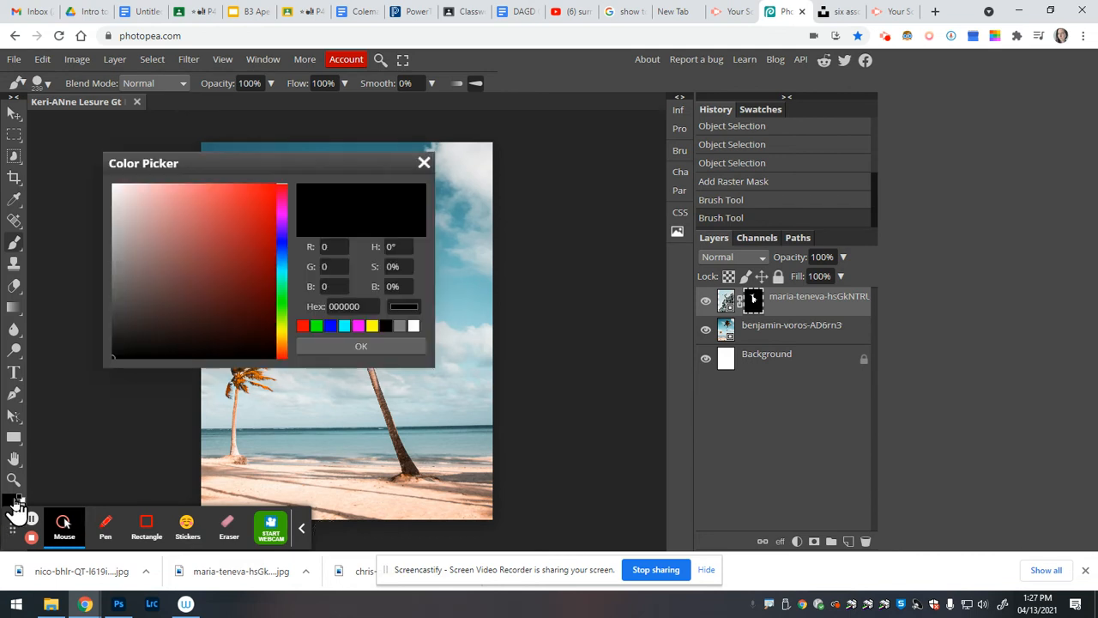
pyautogui.click(114, 185)
pyautogui.click(424, 162)
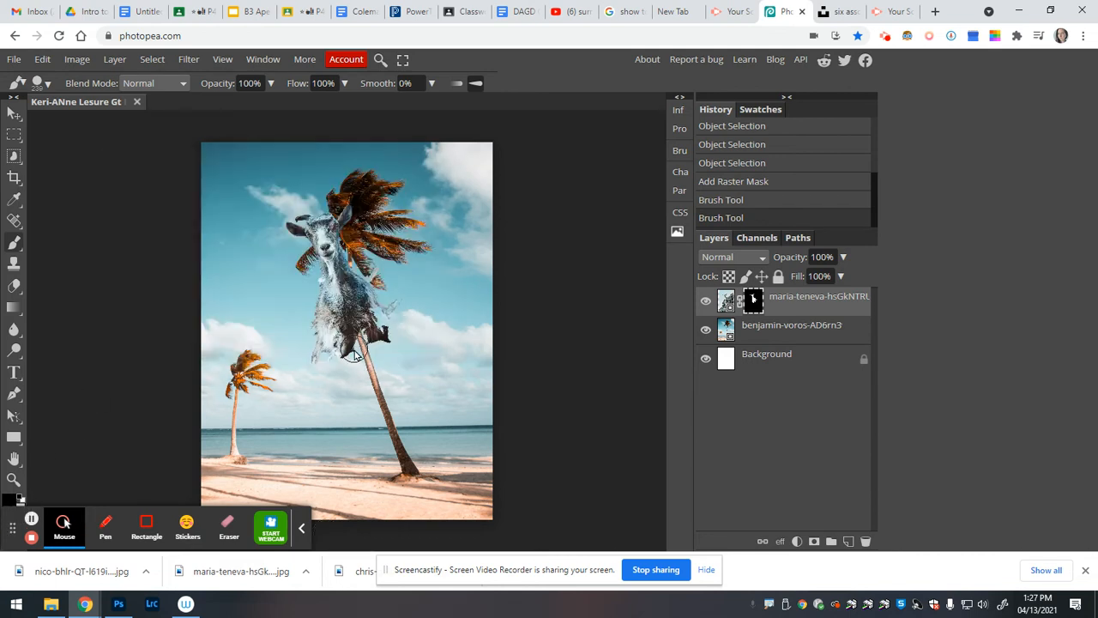
pyautogui.moveTo(337, 292); pyautogui.dragTo(360, 356)
pyautogui.hotkey('ctrl', 'z')
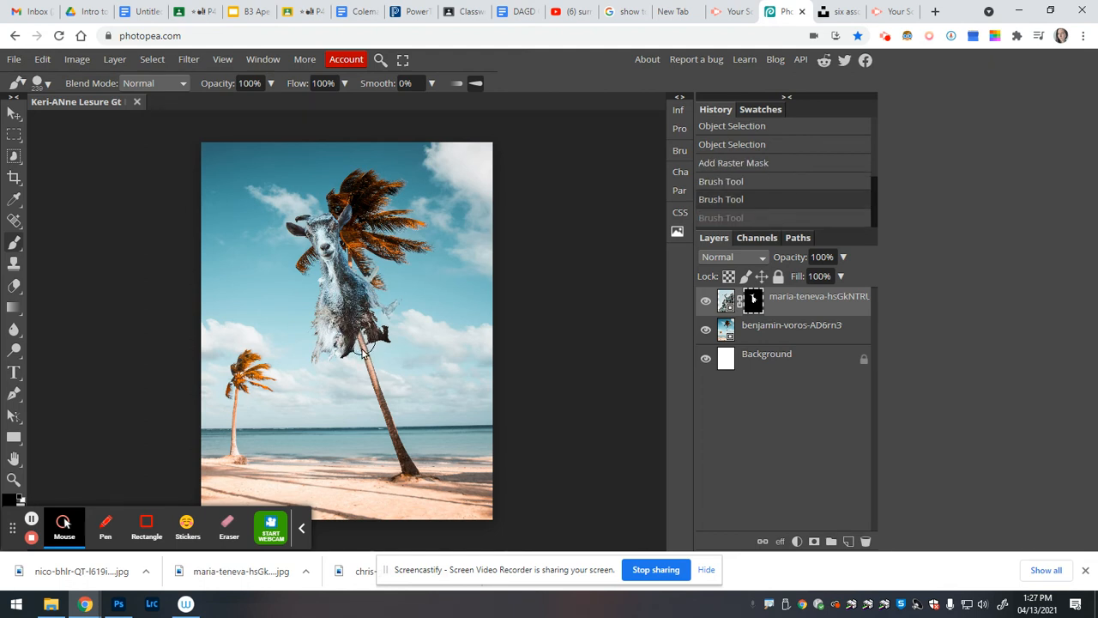
pyautogui.click(361, 339)
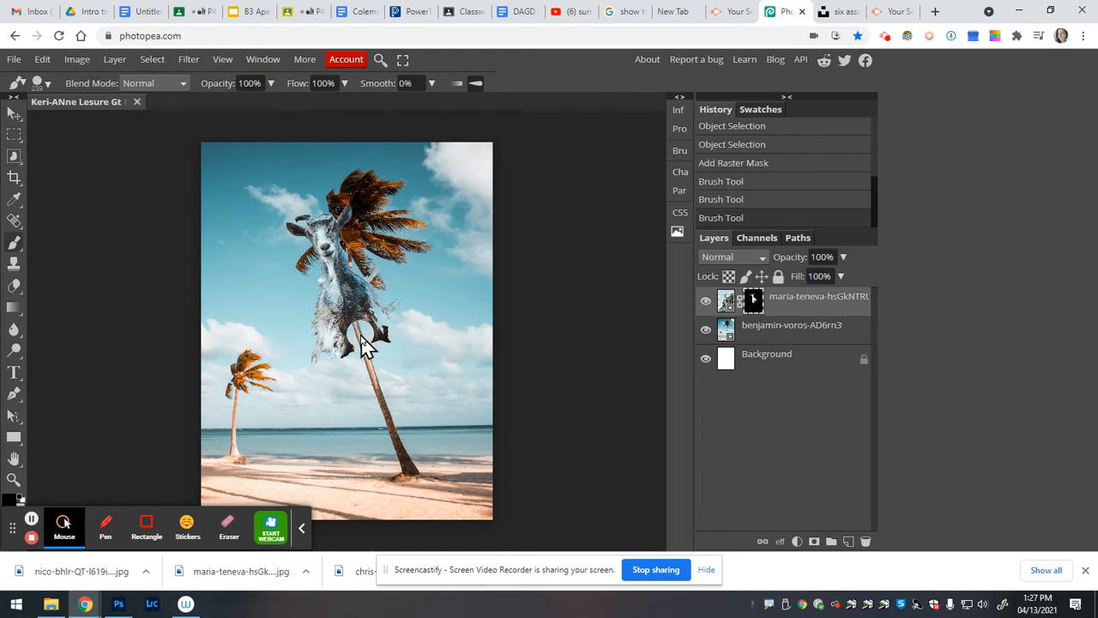
pyautogui.hotkey('ctrl', 'z')
# Step: Paint the mask white to restore the goat's lower body, and move the goat down to the beach between the palms
pyautogui.click(20, 500)
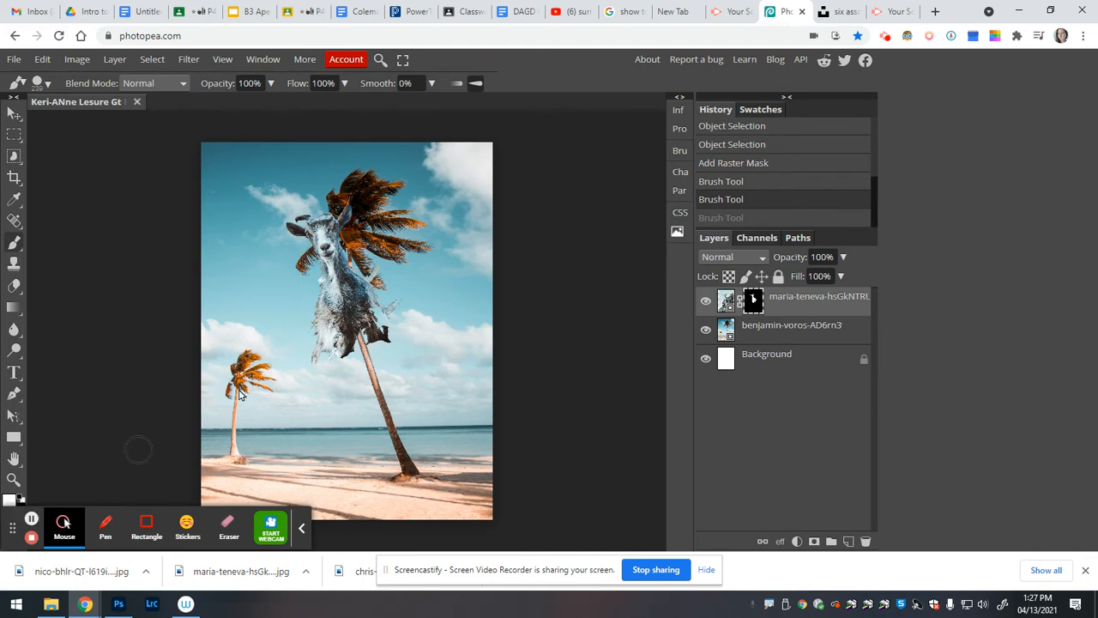
pyautogui.moveTo(331, 353)
pyautogui.mouseDown()
pyautogui.moveTo(366, 340)
pyautogui.moveTo(334, 352)
pyautogui.mouseUp()
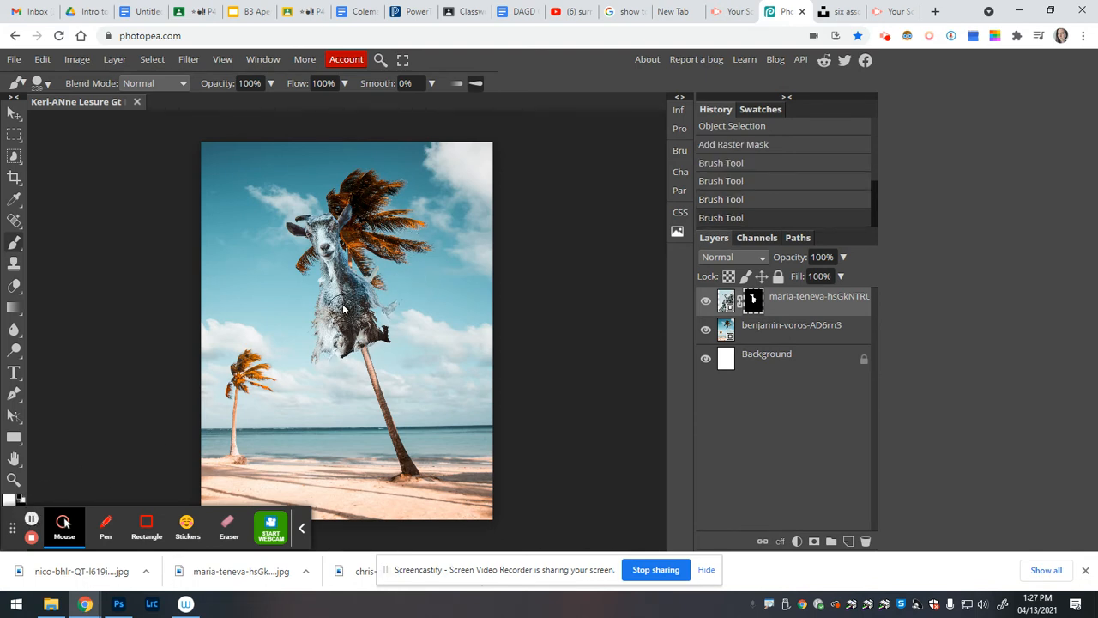
pyautogui.moveTo(338, 324)
pyautogui.mouseDown()
pyautogui.moveTo(336, 352)
pyautogui.moveTo(357, 346)
pyautogui.mouseUp()
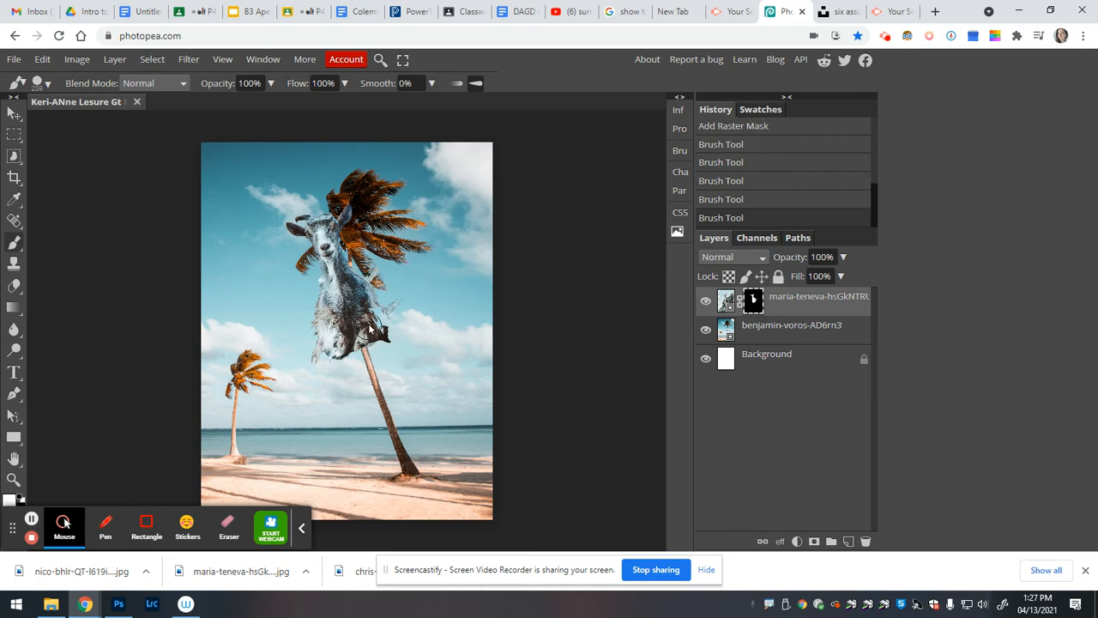
pyautogui.click(375, 335)
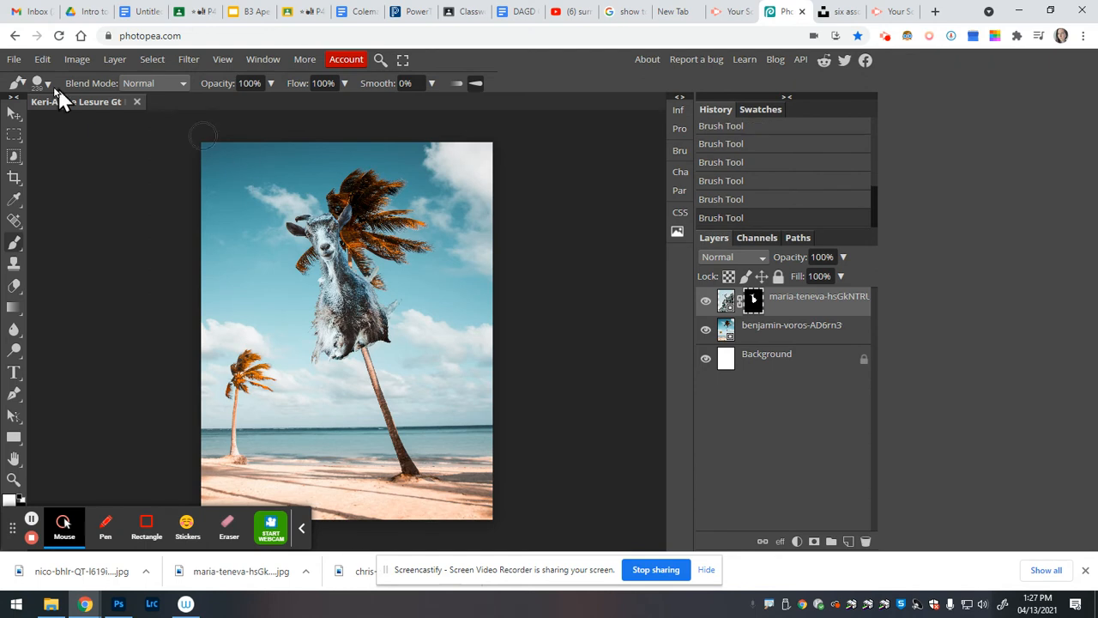
pyautogui.click(13, 113)
pyautogui.moveTo(326, 352)
pyautogui.mouseDown()
pyautogui.moveTo(309, 399)
pyautogui.moveTo(328, 429)
pyautogui.mouseUp()
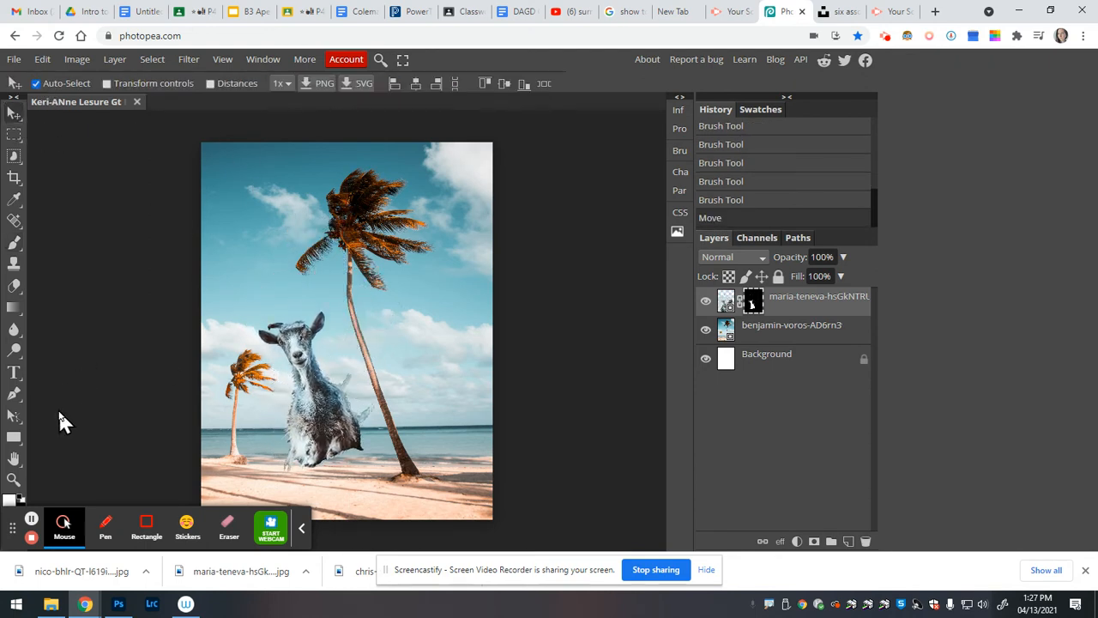
# Step: Paint the goat's mask black to erase the stray rock fragments around its back and lower body
pyautogui.click(21, 495)
pyautogui.press('x')
pyautogui.click(14, 243)
pyautogui.press('x')
pyautogui.press('x')
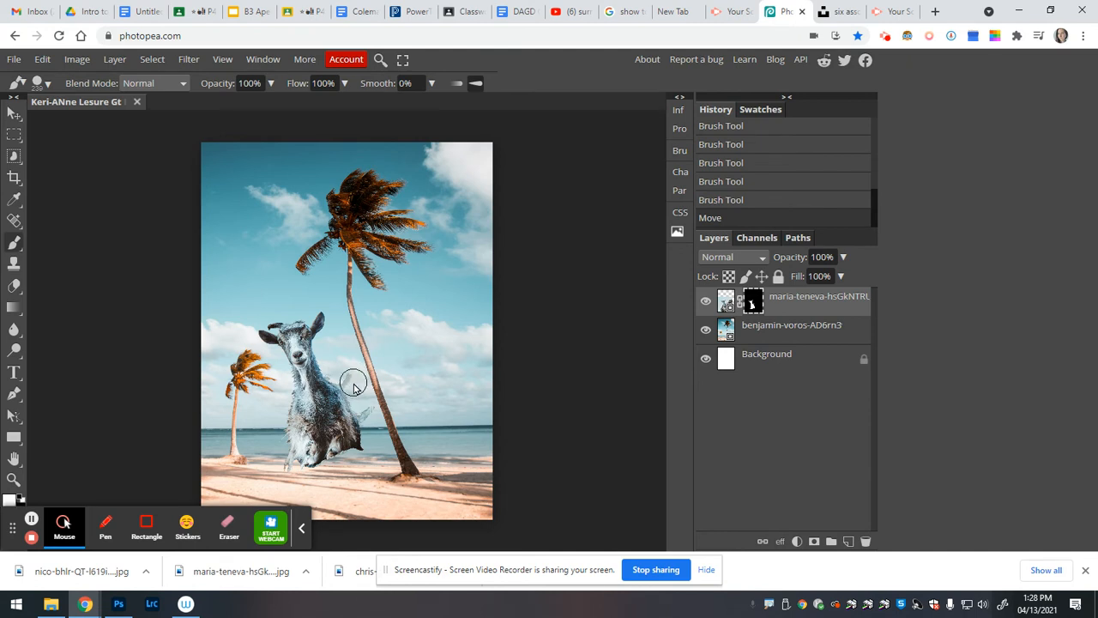
pyautogui.press('x')
pyautogui.moveTo(349, 381)
pyautogui.mouseDown()
pyautogui.moveTo(382, 459)
pyautogui.moveTo(343, 477)
pyautogui.moveTo(288, 487)
pyautogui.moveTo(253, 412)
pyautogui.mouseUp()
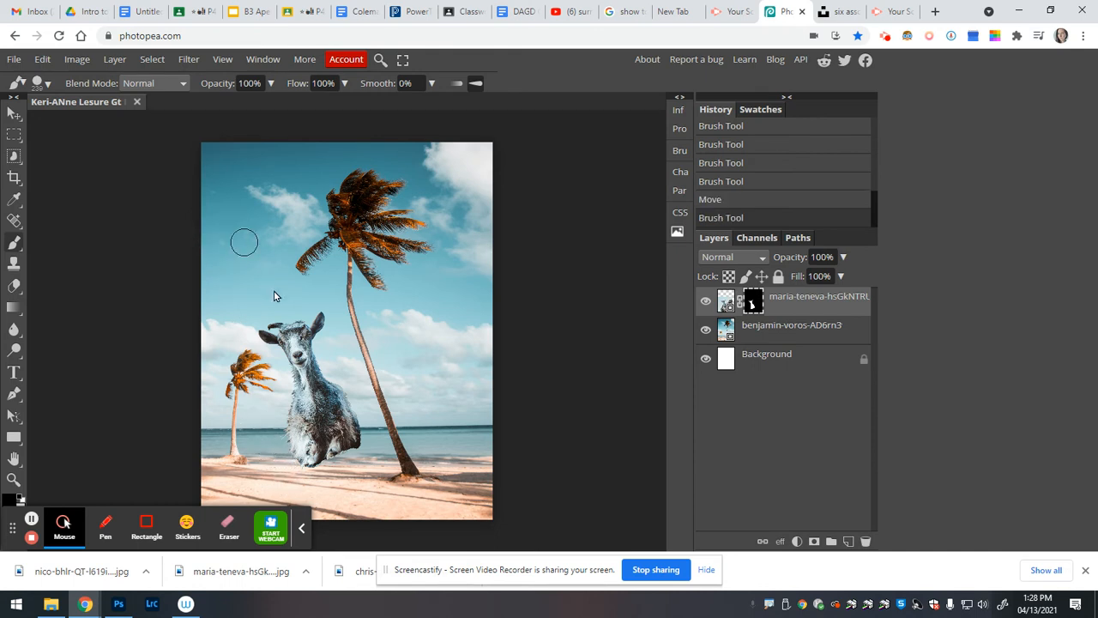
# Step: Refine the mask at the goat's horns with a 70 px brush, restoring missing parts in white and erasing leftover background in black
pyautogui.press('x')
pyautogui.click(312, 320)
pyautogui.press('x')
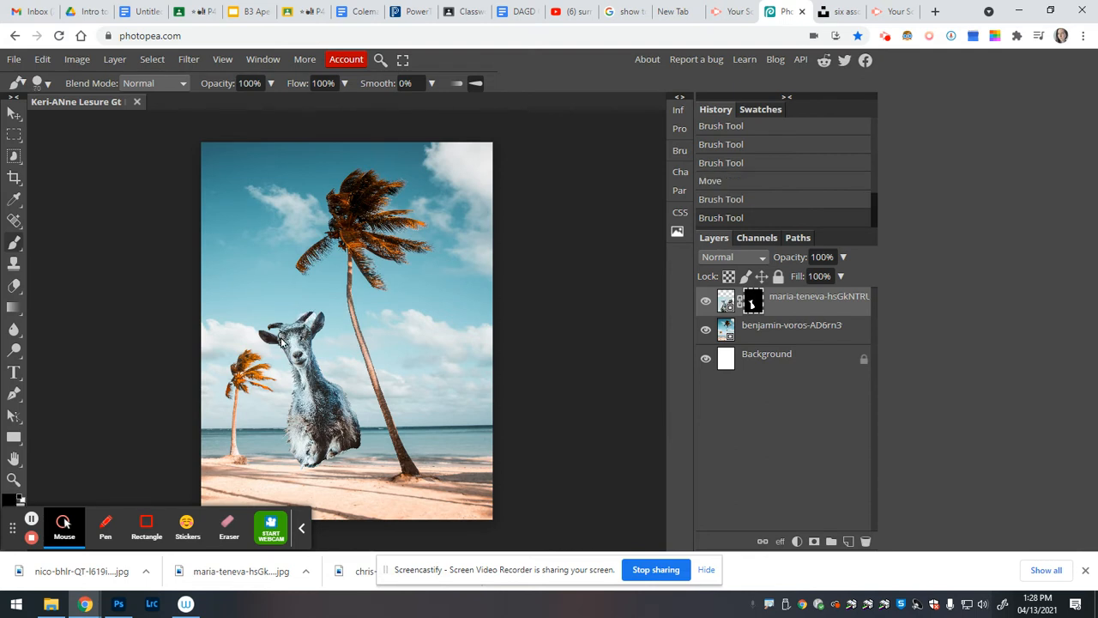
pyautogui.moveTo(310, 327); pyautogui.dragTo(306, 318)
pyautogui.click(296, 322)
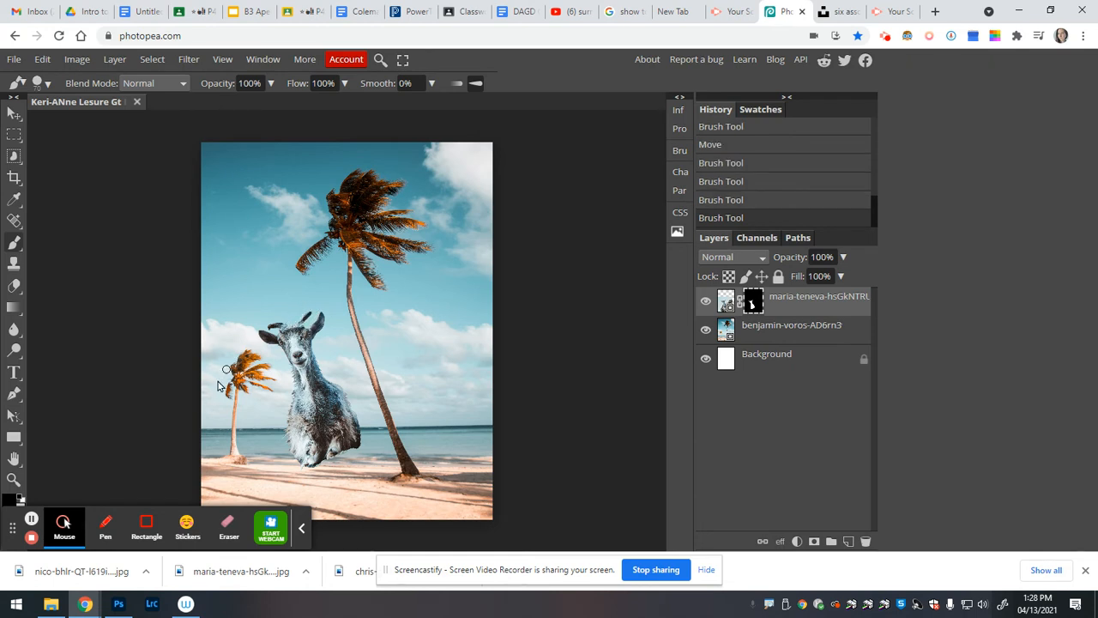
# Step: Move the goat down onto the sand between the palms and rotate it about 18.3° so it sits upright
pyautogui.click(12, 114)
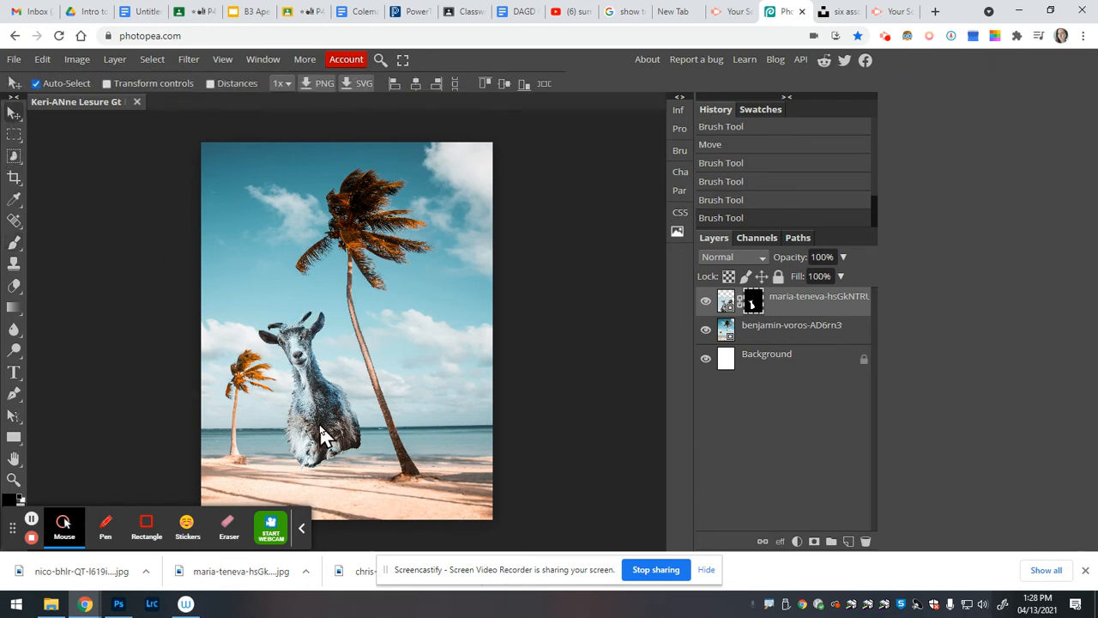
pyautogui.moveTo(325, 413); pyautogui.dragTo(317, 441)
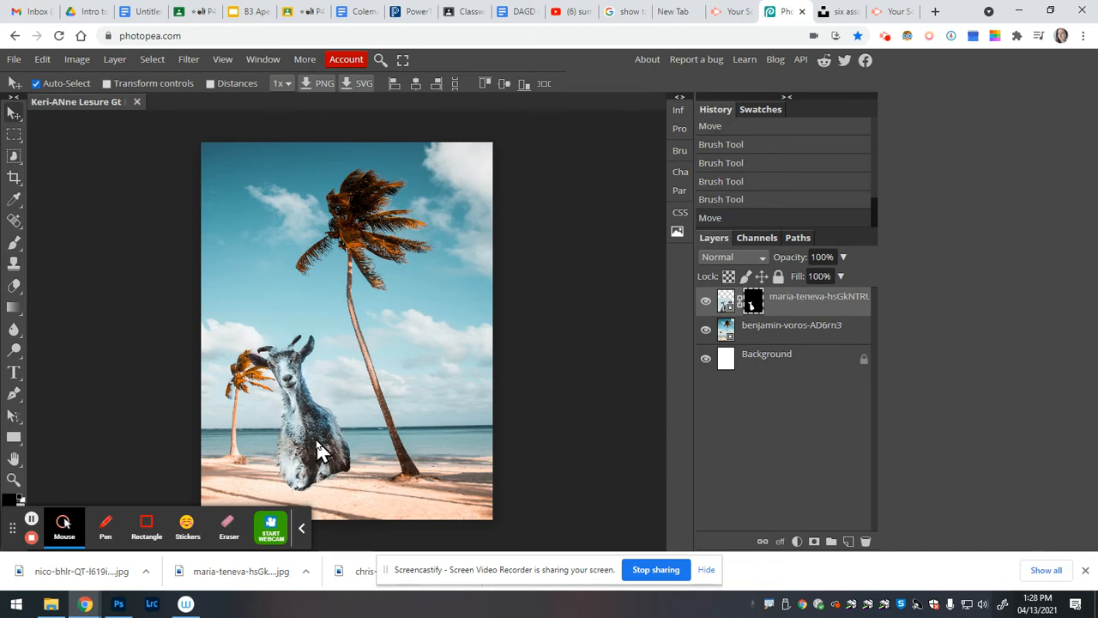
pyautogui.click(109, 84)
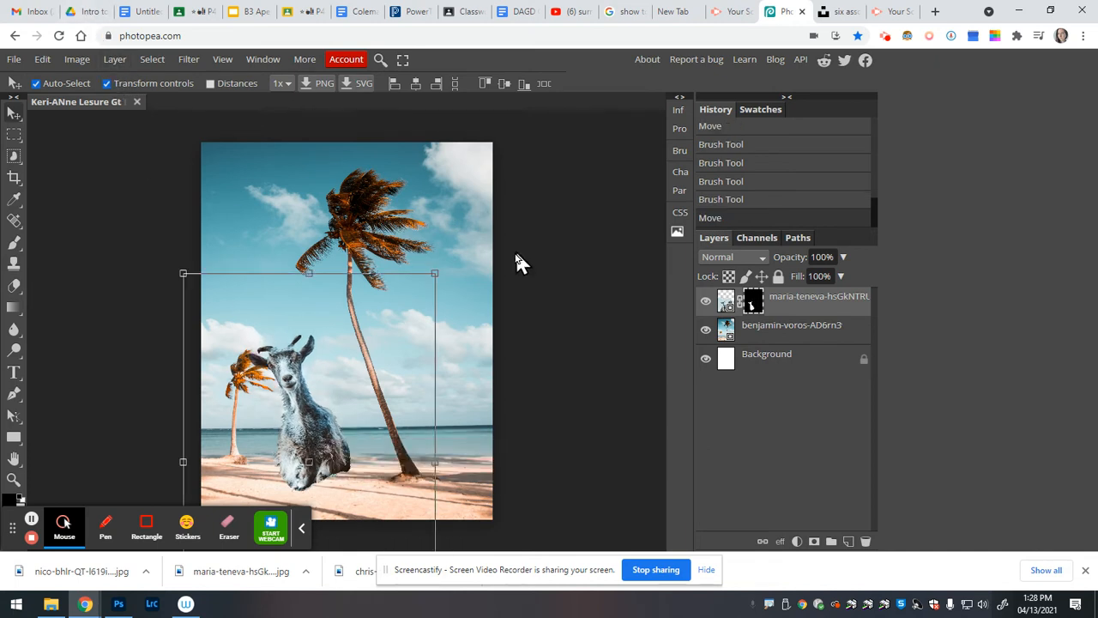
pyautogui.moveTo(437, 269); pyautogui.dragTo(455, 351)
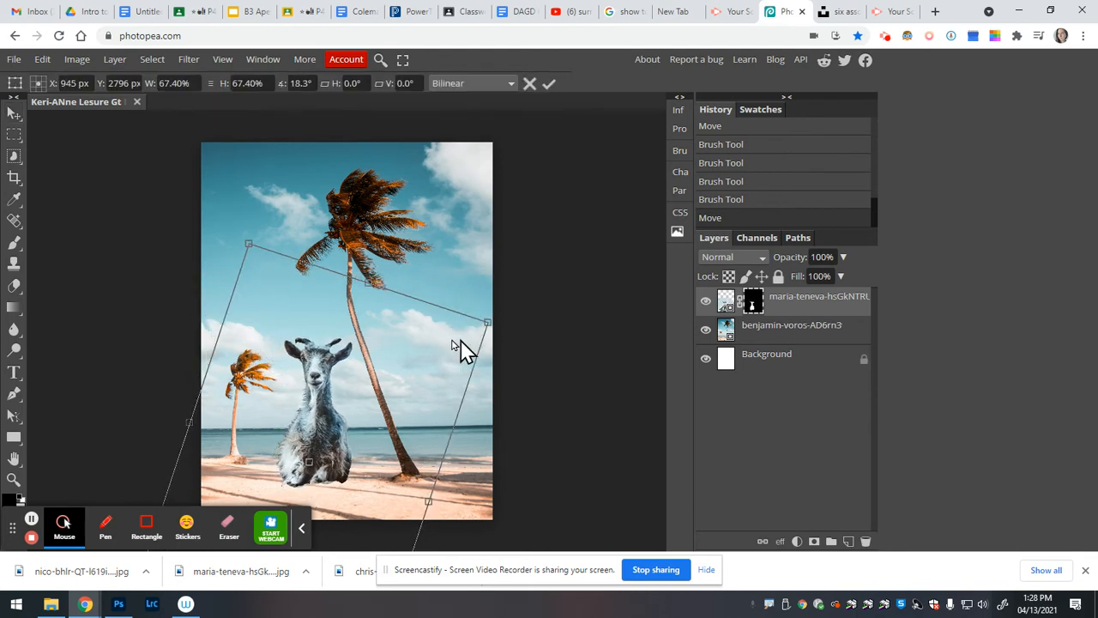
pyautogui.rightClick(330, 411)
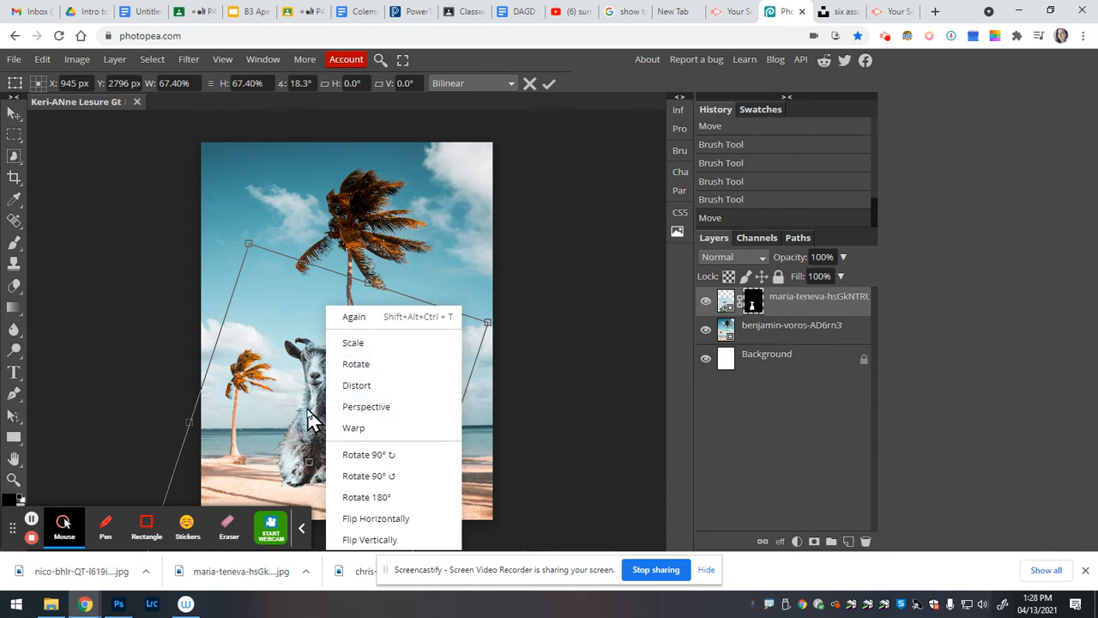
pyautogui.moveTo(308, 409); pyautogui.dragTo(311, 417)
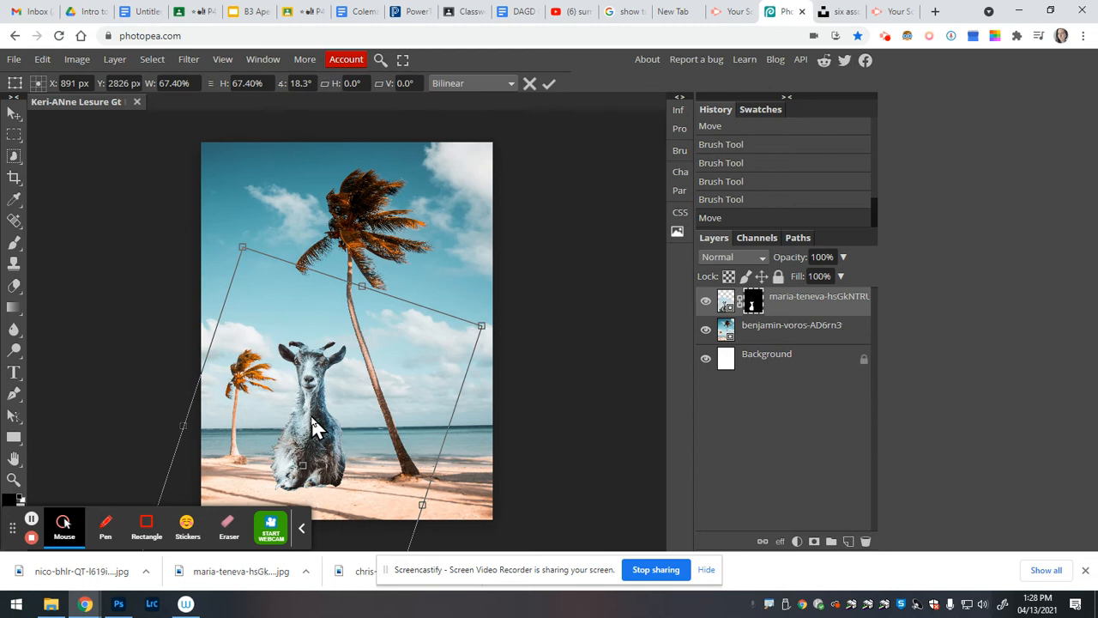
pyautogui.press('Return')
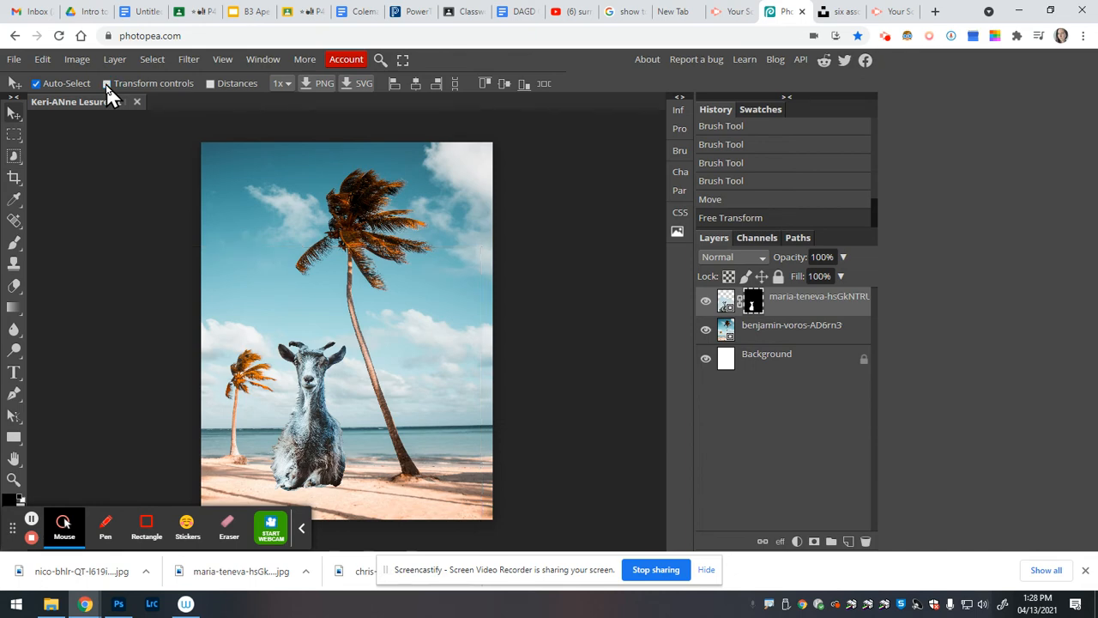
# Step: Place the saffu photo of the yellow umbrella from the Intro to photopea folder as a new layer
pyautogui.click(14, 60)
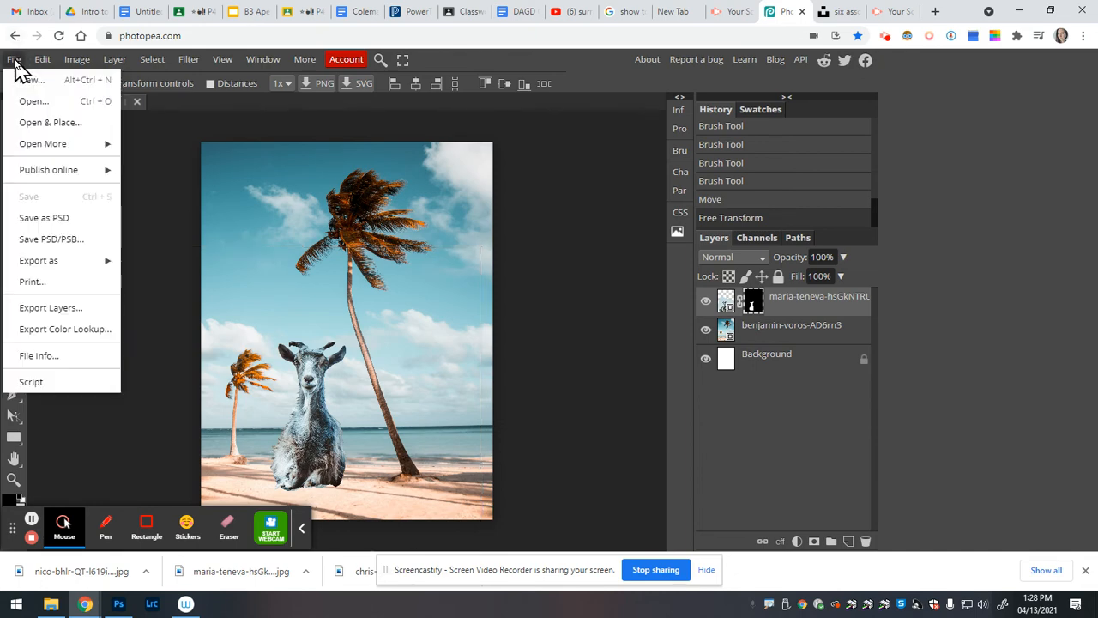
pyautogui.click(38, 121)
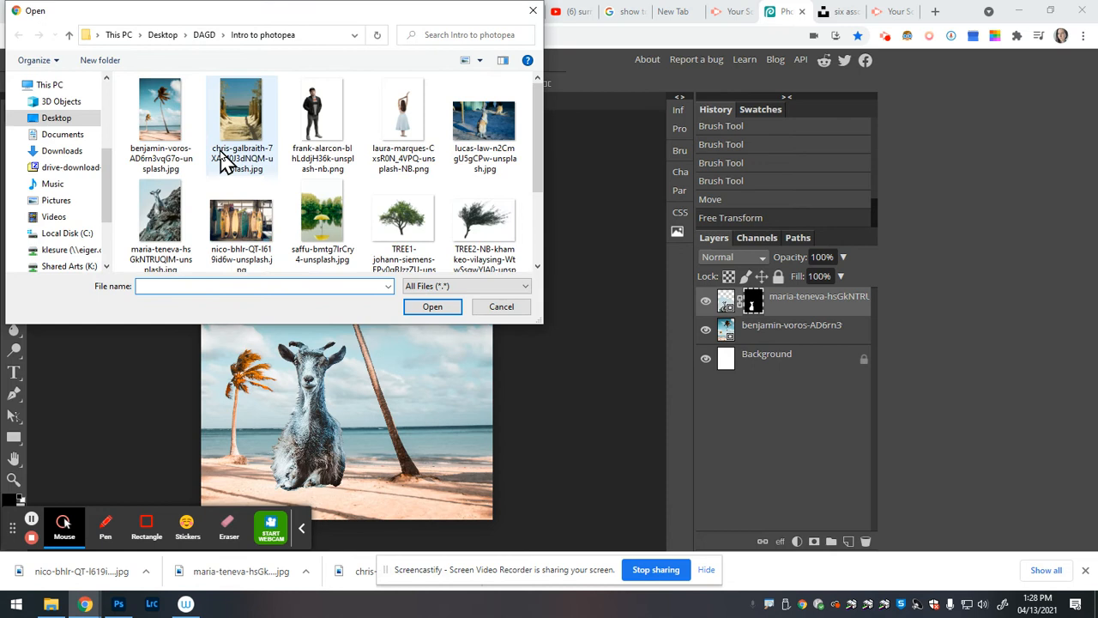
pyautogui.scroll(-1, 232, 202)
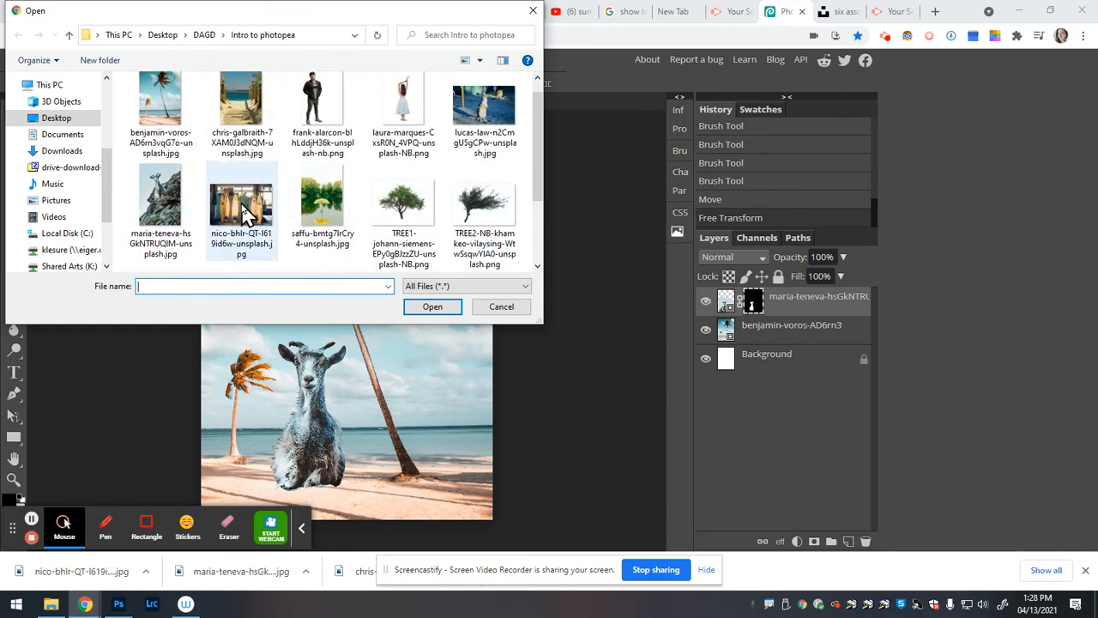
pyautogui.click(319, 209)
pyautogui.doubleClick(319, 209)
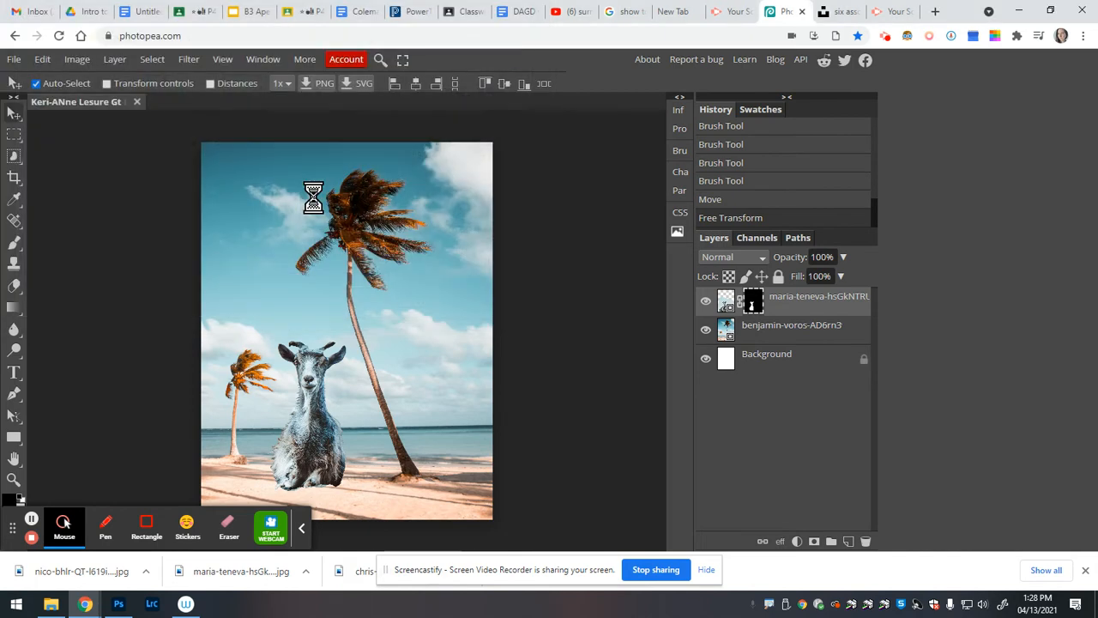
# Step: Enlarge the placed umbrella photo to about 146% width and 127% height, and position it over the beach scene
pyautogui.moveTo(382, 371)
pyautogui.mouseDown()
pyautogui.moveTo(382, 382)
pyautogui.moveTo(371, 377)
pyautogui.mouseUp()
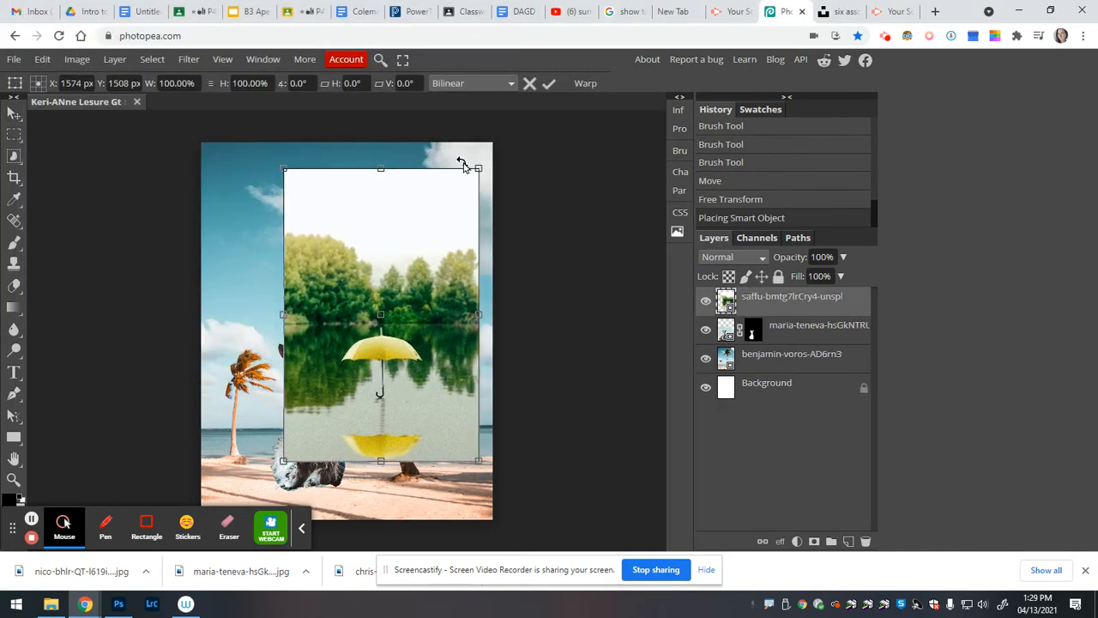
pyautogui.moveTo(478, 167); pyautogui.dragTo(555, 112)
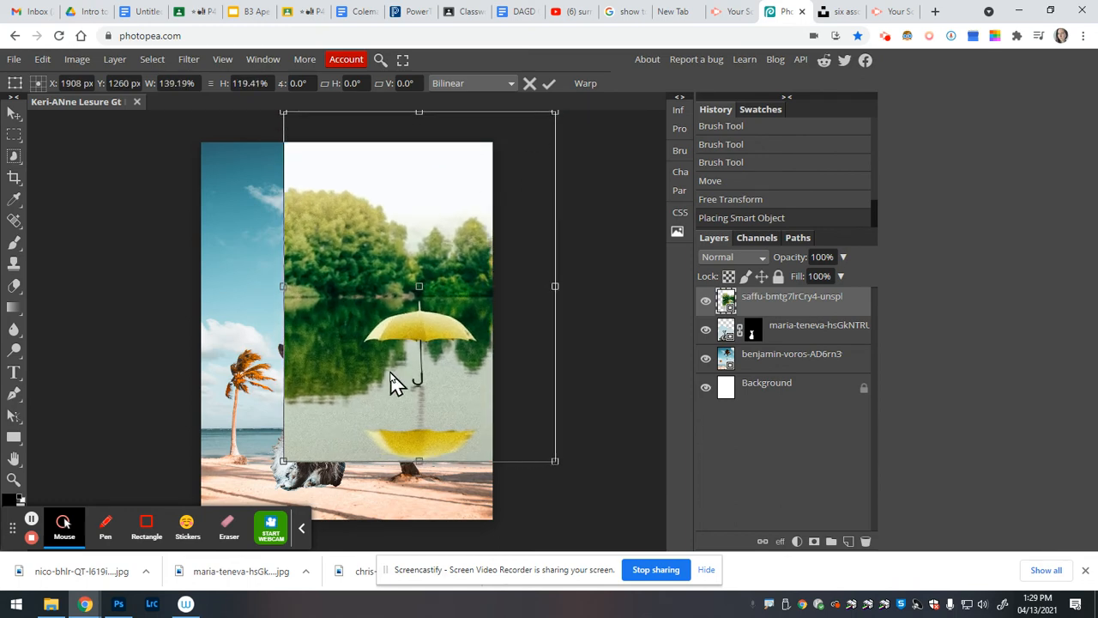
pyautogui.moveTo(284, 461); pyautogui.dragTo(269, 482)
pyautogui.moveTo(327, 368); pyautogui.dragTo(323, 359)
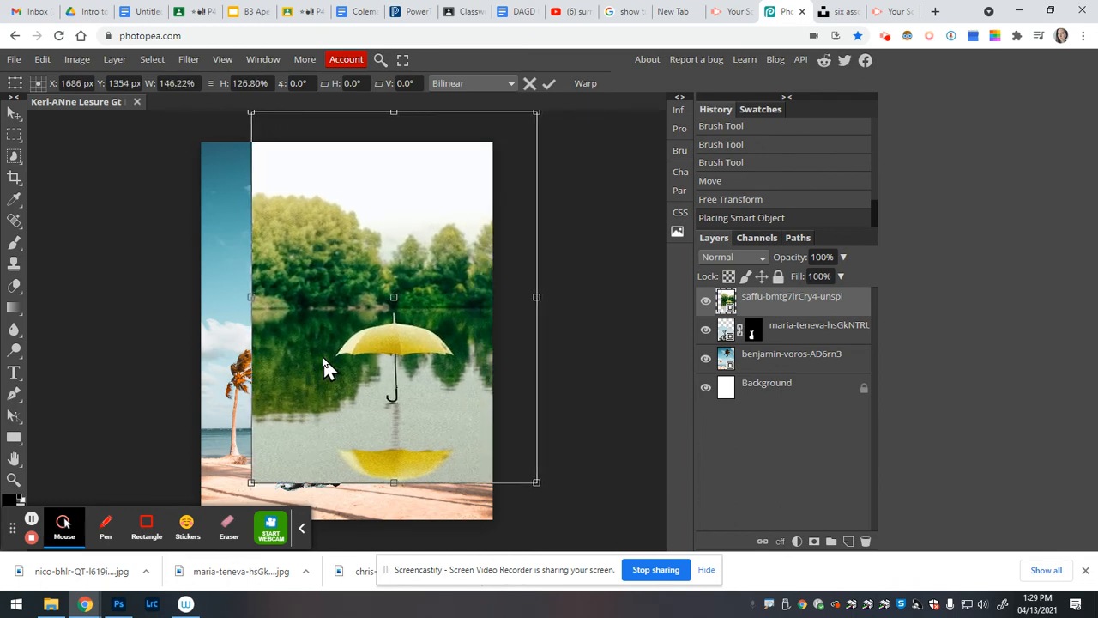
pyautogui.press('Return')
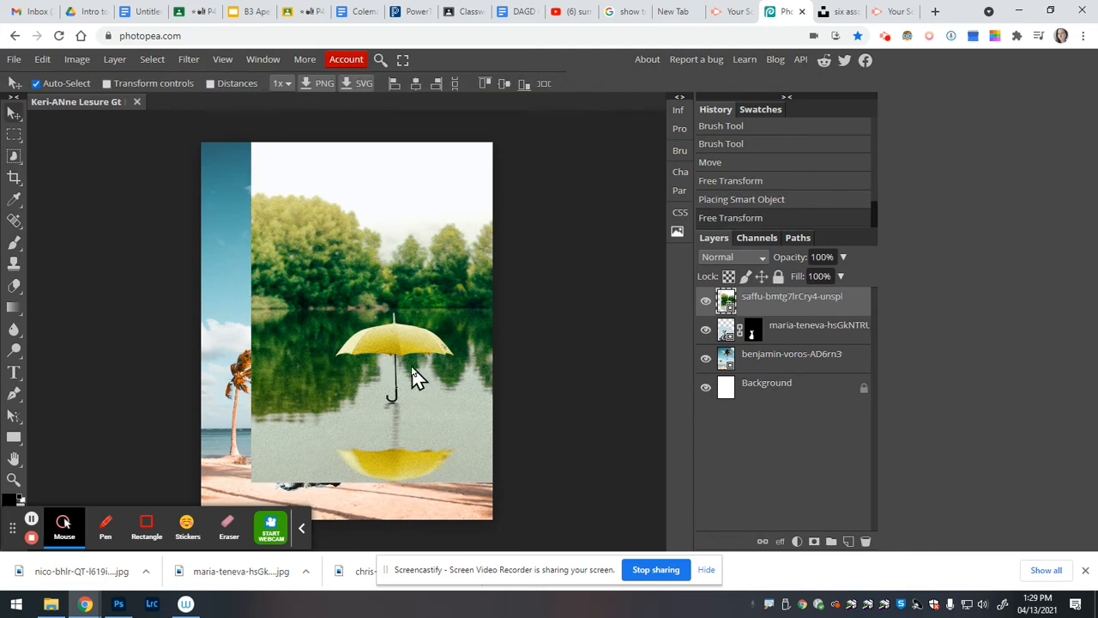
# Step: Select the upper umbrella with its handle using Object Selection, and turn the selection into a raster mask on its layer
pyautogui.click(14, 158)
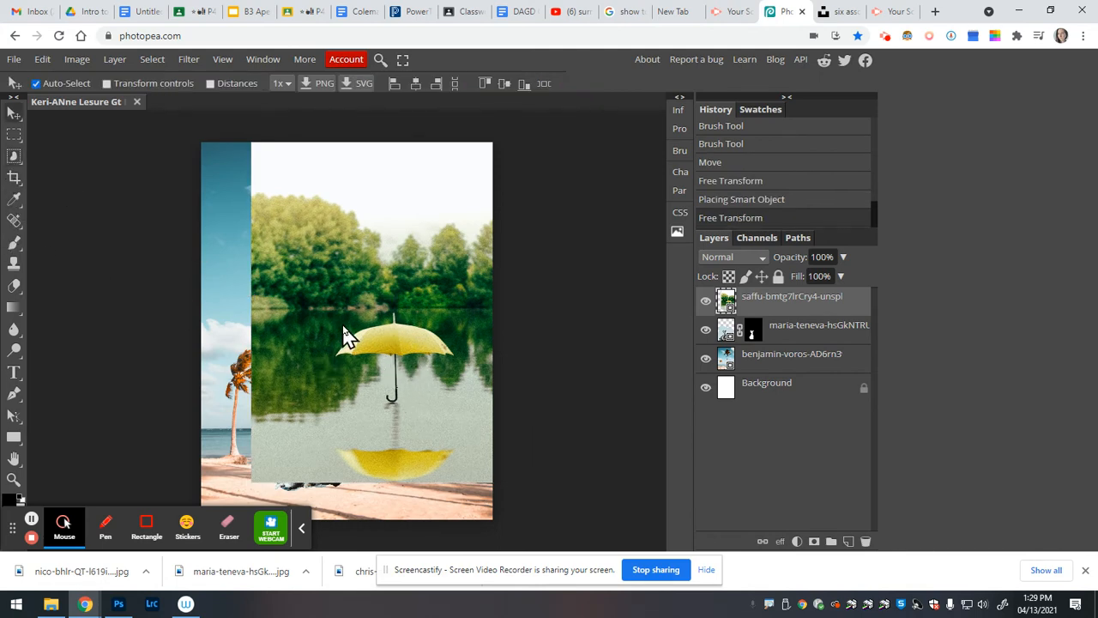
pyautogui.click(14, 157)
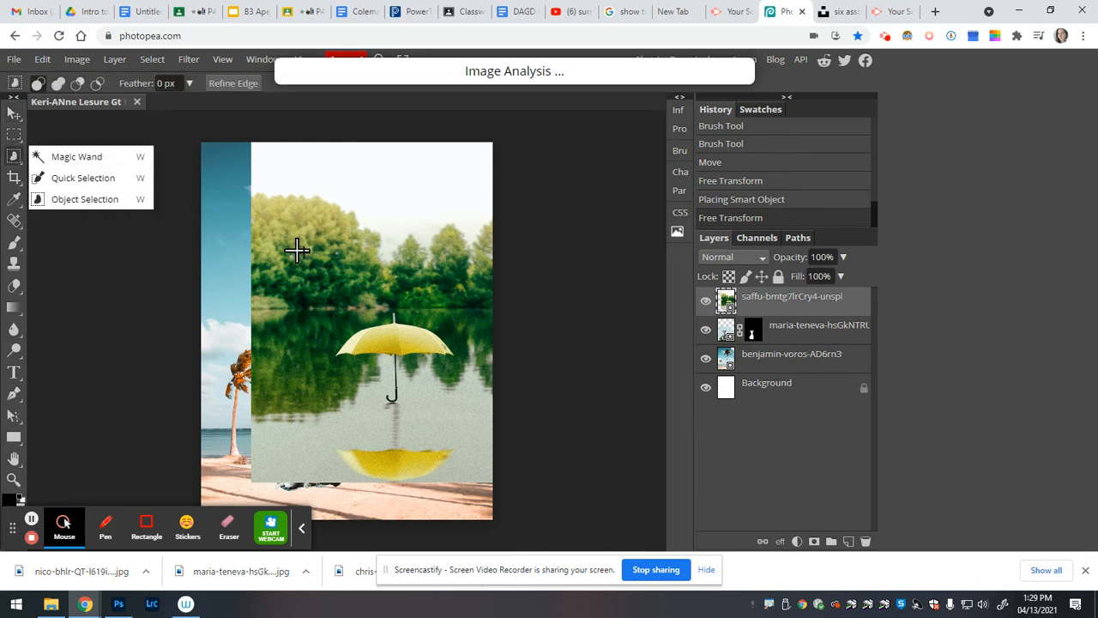
pyautogui.moveTo(319, 283); pyautogui.dragTo(479, 419)
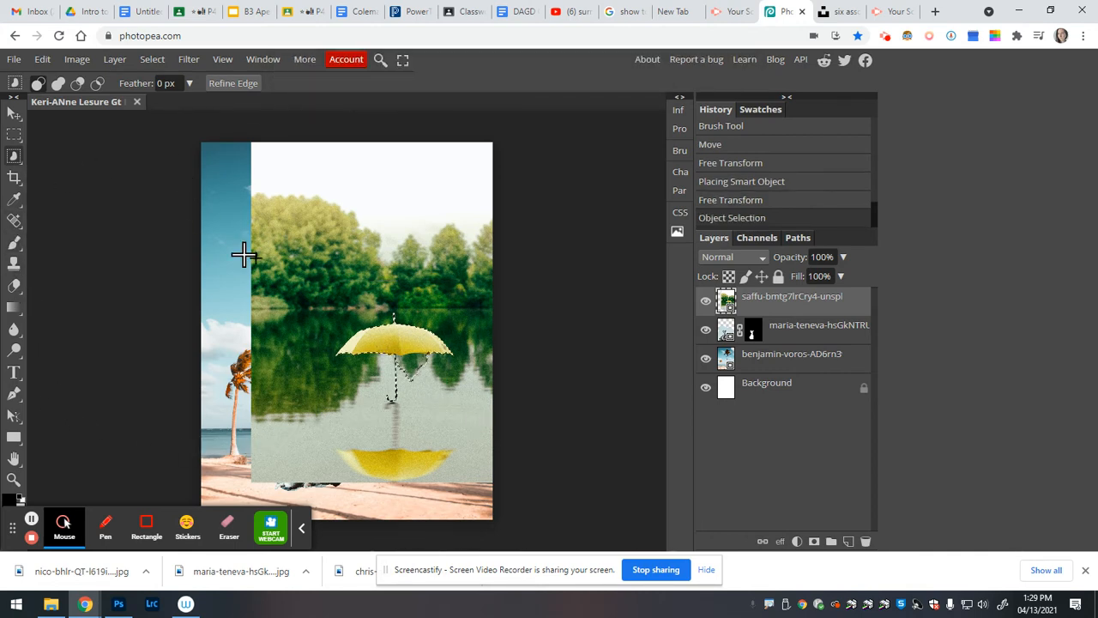
pyautogui.moveTo(327, 303); pyautogui.dragTo(456, 425)
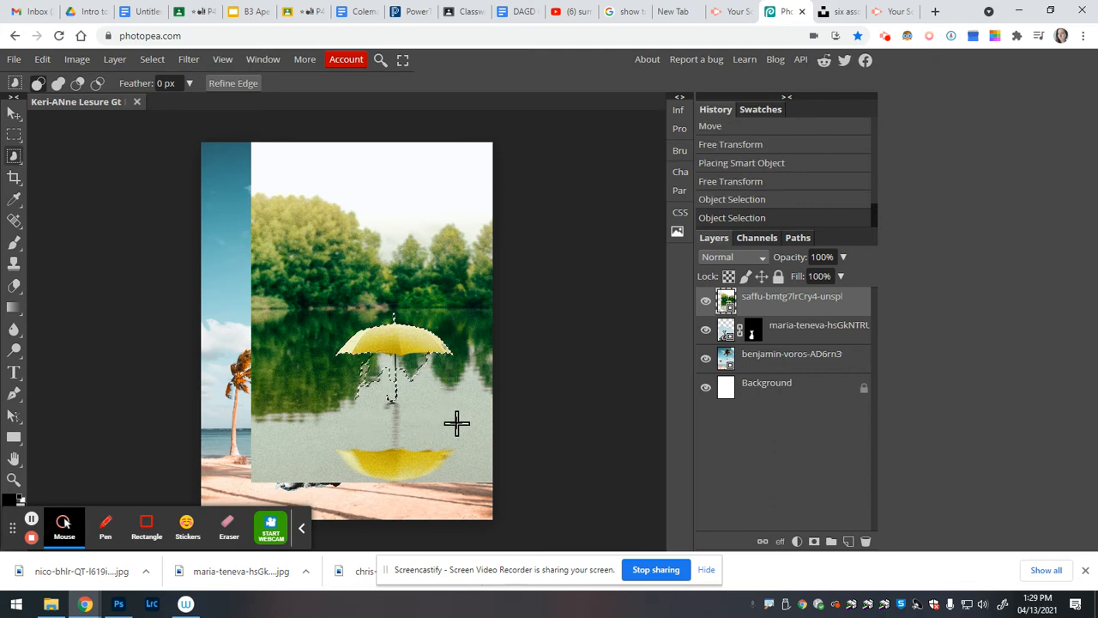
pyautogui.hotkey('ctrl', 'z')
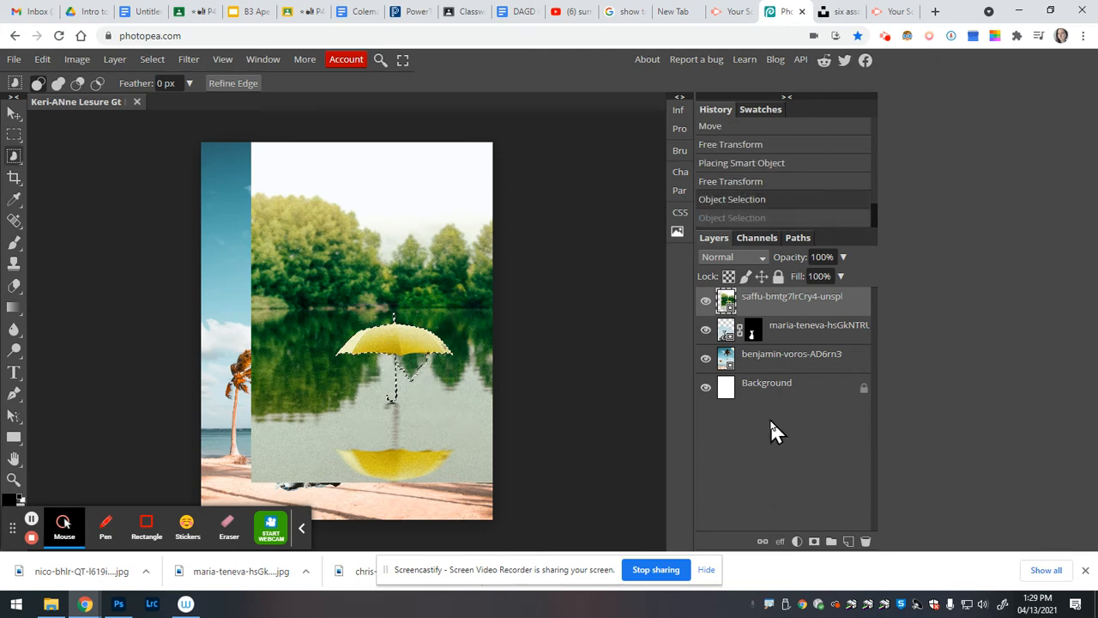
pyautogui.click(814, 542)
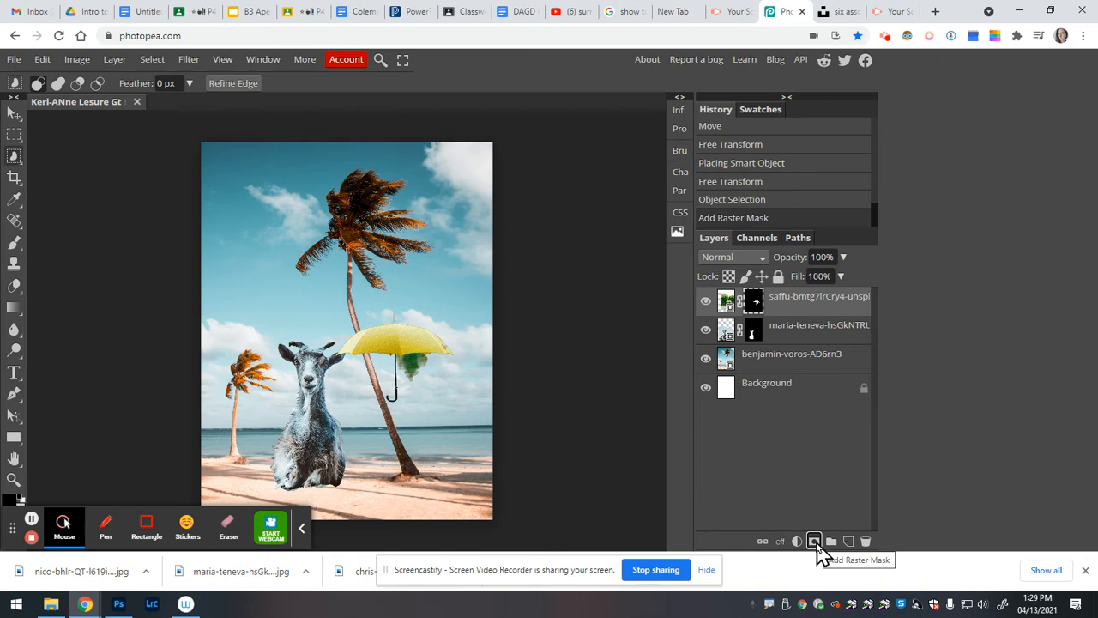
# Step: Paint the umbrella's mask black over the leftover green patch, and move the umbrella above the goat's head
pyautogui.click(14, 242)
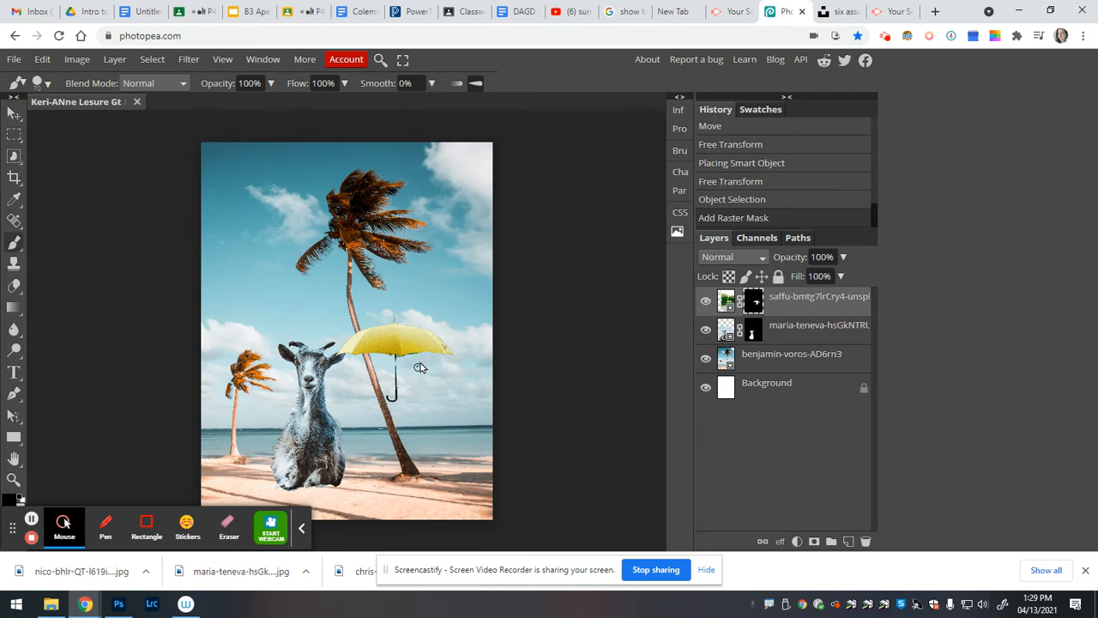
pyautogui.click(422, 359)
pyautogui.click(14, 112)
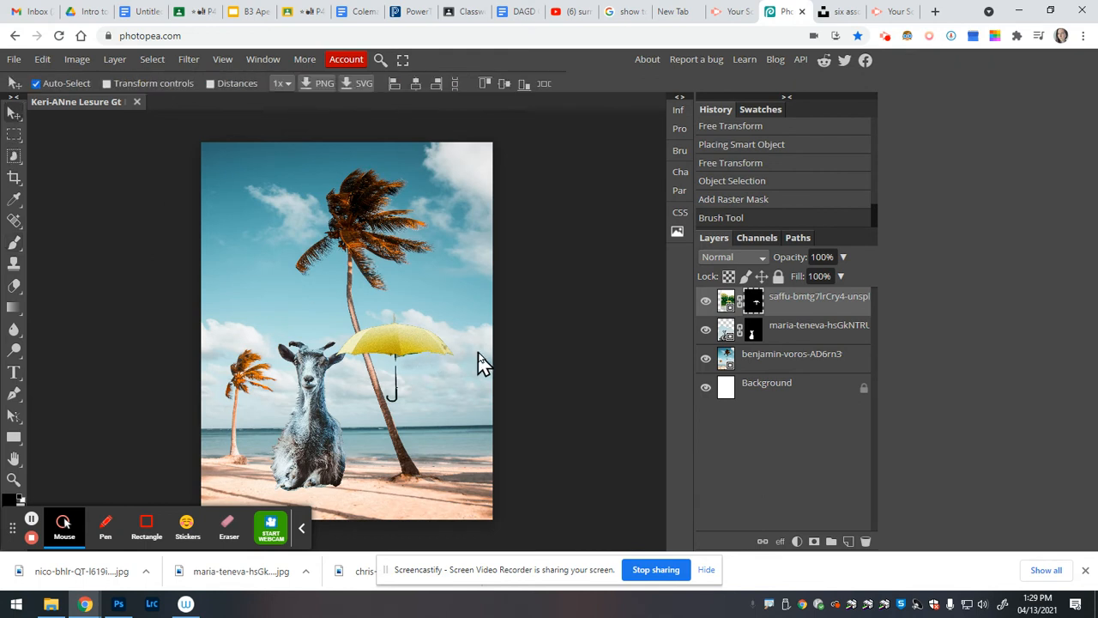
pyautogui.moveTo(409, 352)
pyautogui.mouseDown()
pyautogui.moveTo(316, 316)
pyautogui.moveTo(358, 314)
pyautogui.moveTo(302, 328)
pyautogui.moveTo(314, 334)
pyautogui.mouseUp()
pyautogui.hotkey('ctrl', 't')
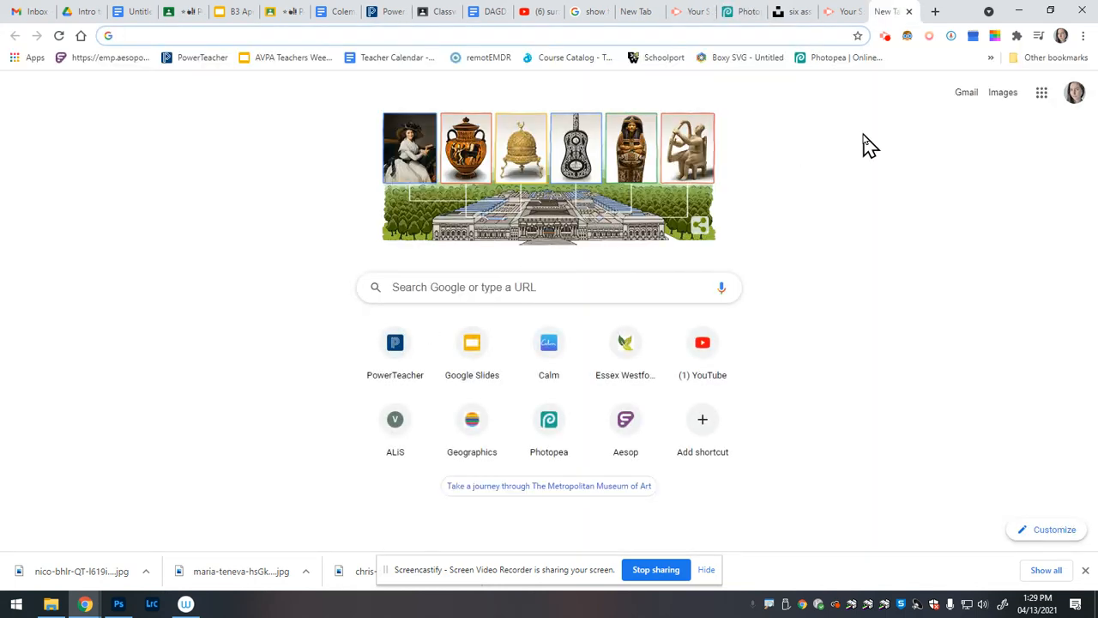
pyautogui.click(736, 15)
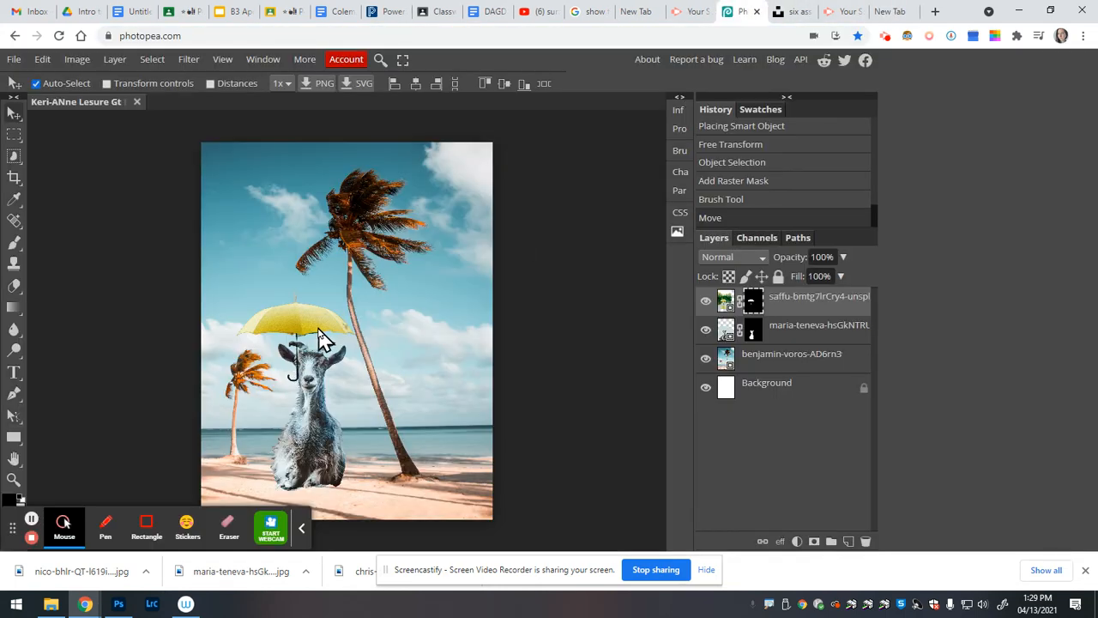
# Step: Enlarge the umbrella to about 226% width and 208% height, keeping it centred over the goat
pyautogui.click(107, 84)
pyautogui.moveTo(440, 471); pyautogui.dragTo(446, 474)
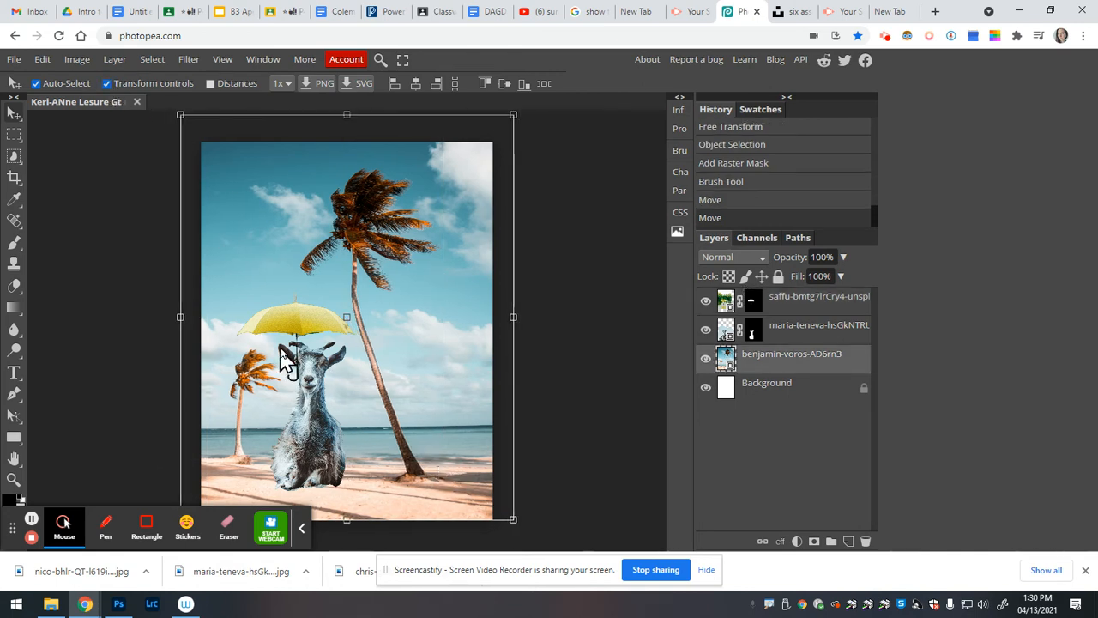
pyautogui.click(307, 326)
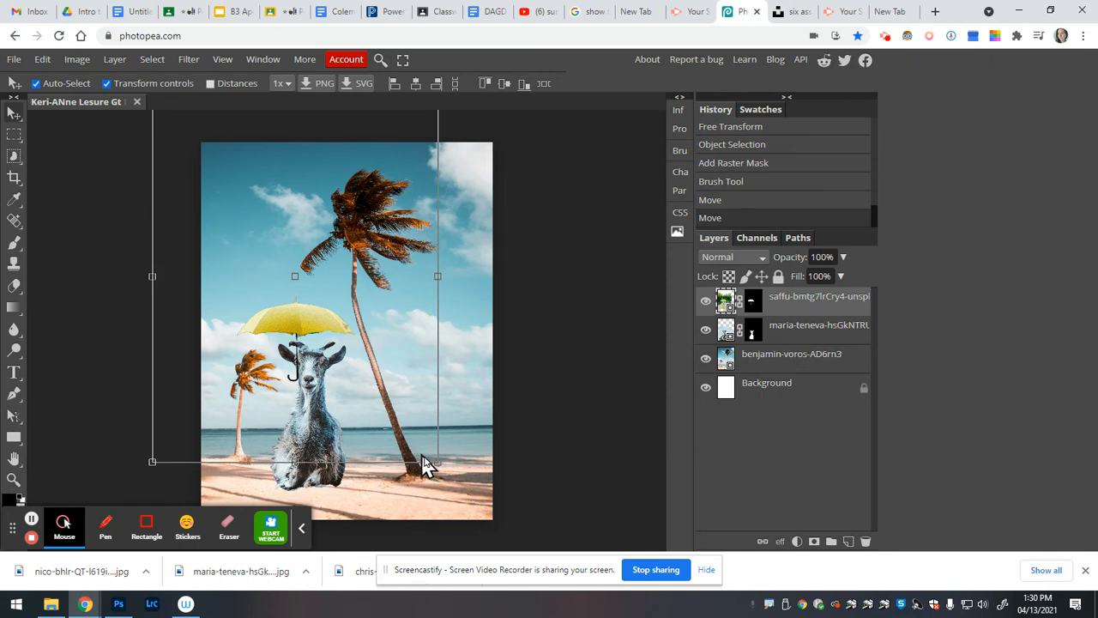
pyautogui.moveTo(433, 463); pyautogui.dragTo(514, 333)
pyautogui.moveTo(347, 345); pyautogui.dragTo(331, 305)
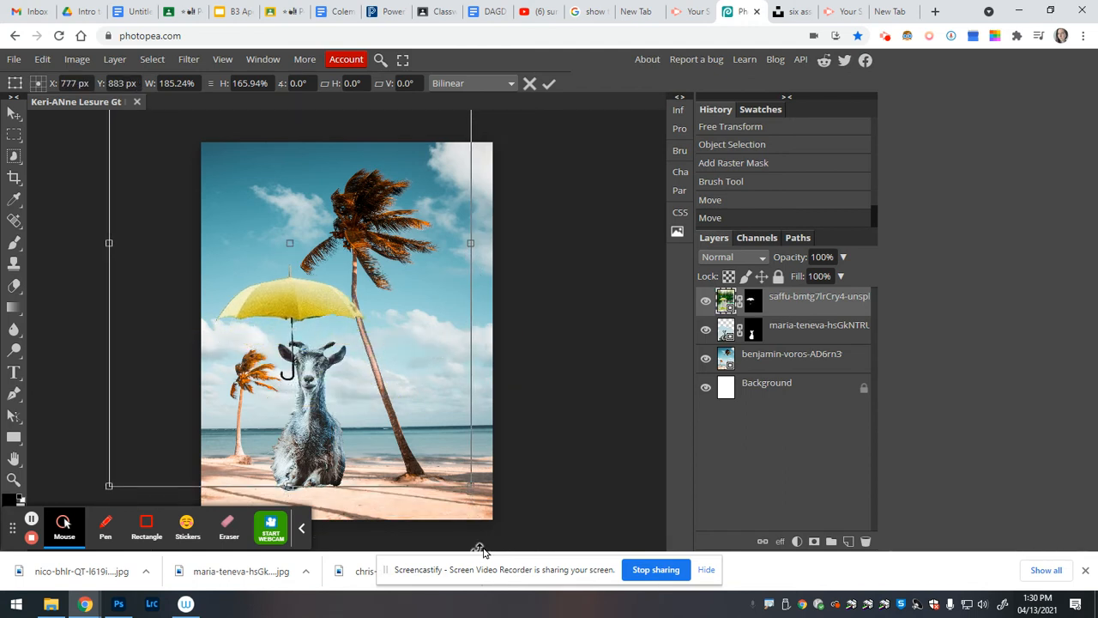
pyautogui.moveTo(471, 487); pyautogui.dragTo(570, 605)
pyautogui.moveTo(324, 328)
pyautogui.mouseDown()
pyautogui.moveTo(329, 316)
pyautogui.moveTo(351, 346)
pyautogui.moveTo(380, 355)
pyautogui.moveTo(319, 347)
pyautogui.moveTo(336, 340)
pyautogui.mouseUp()
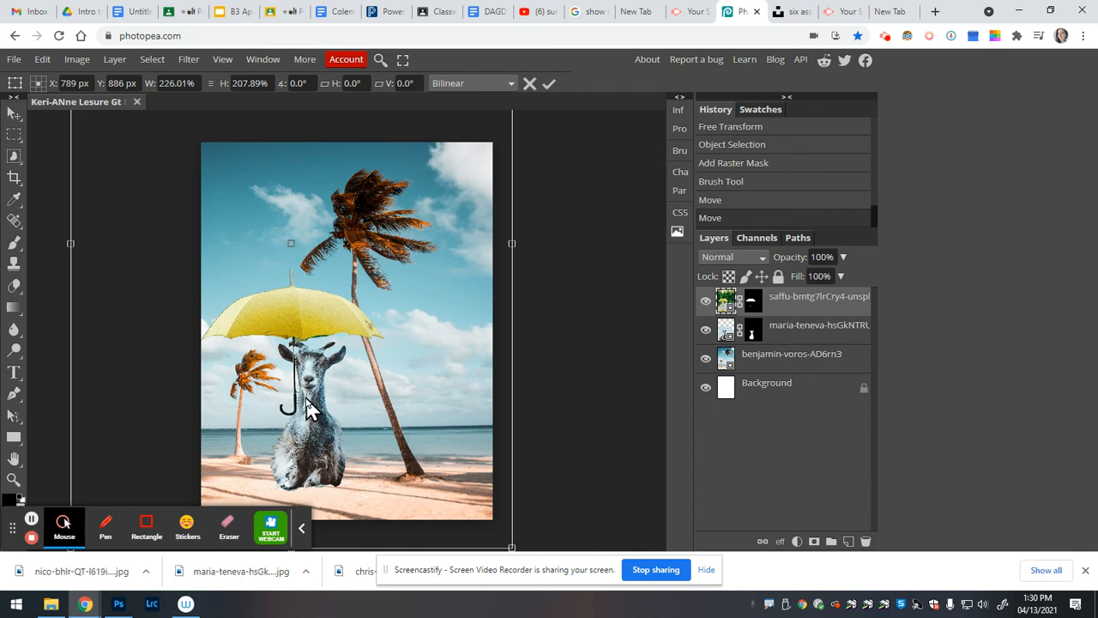
# Step: Shift the umbrella slightly to the right so its shaft runs over the goat's face and neck, and apply the transform
pyautogui.press('Right')
pyautogui.press('Right')
pyautogui.press('Right')
pyautogui.press('Right')
pyautogui.press('Right')
pyautogui.press('Right')
pyautogui.press('Right')
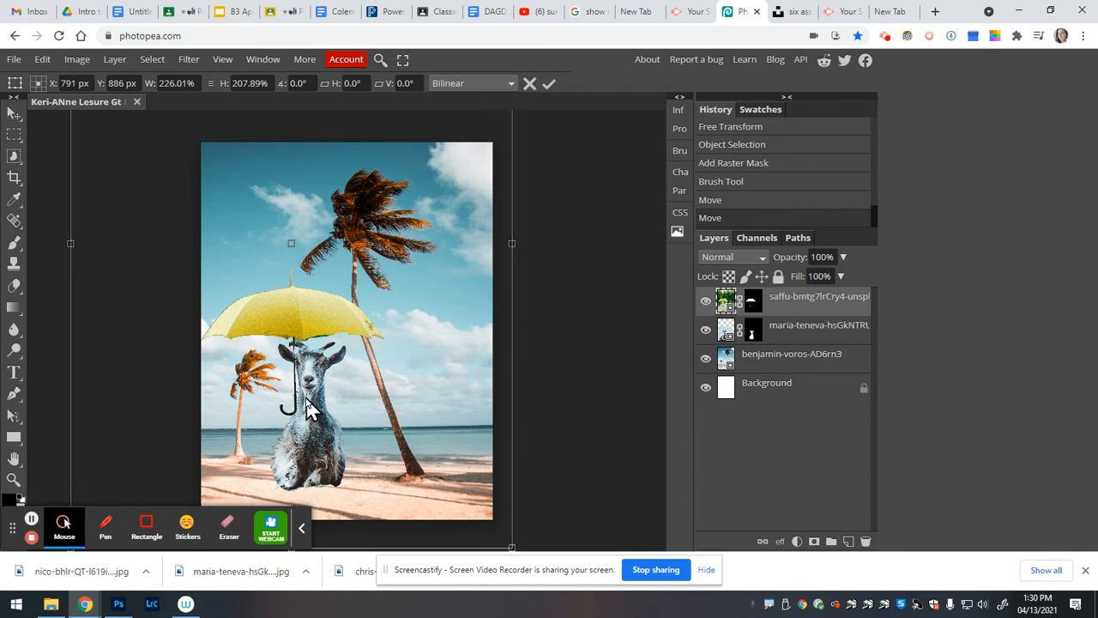
pyautogui.moveTo(296, 328); pyautogui.dragTo(300, 327)
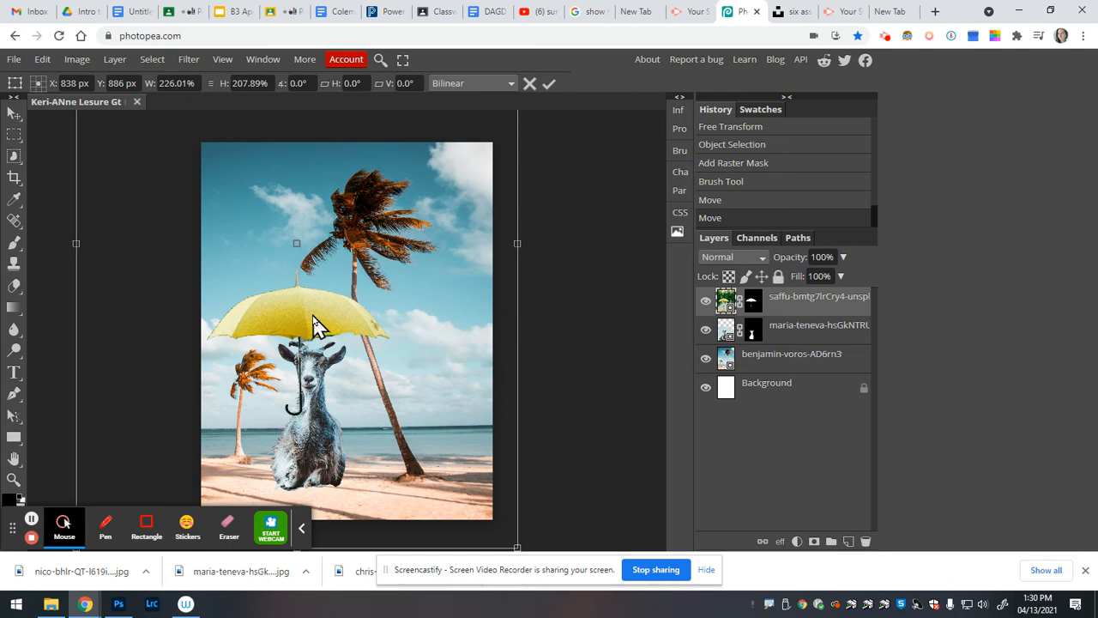
pyautogui.click(749, 306)
# Step: Paint the umbrella's mask black along the shaft and handle where they overlap the goat, so they pass behind it
pyautogui.click(753, 307)
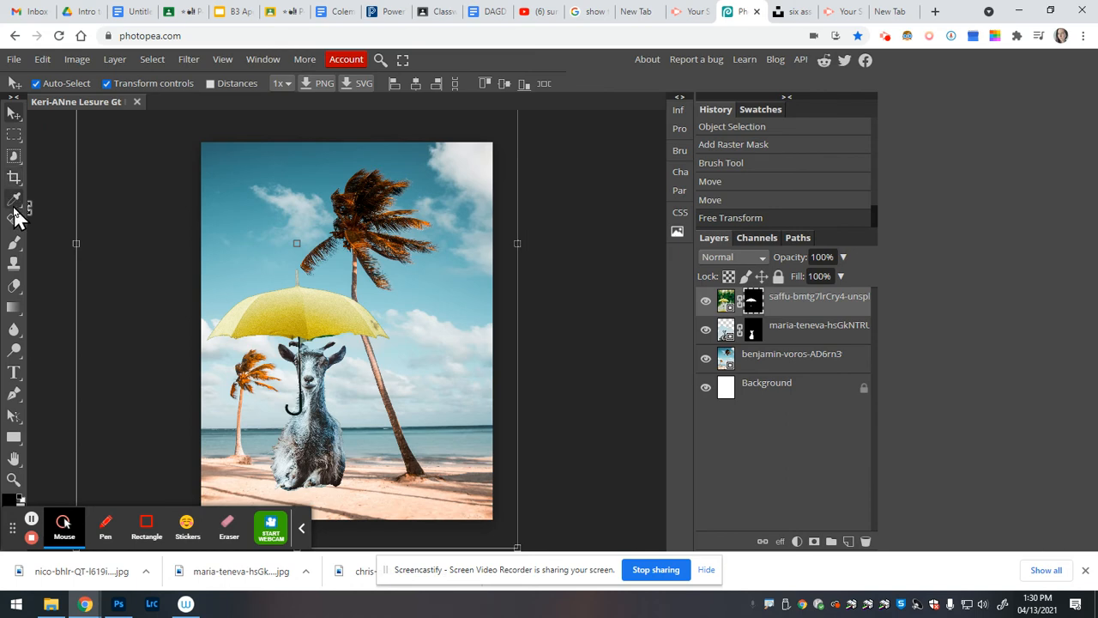
pyautogui.click(14, 243)
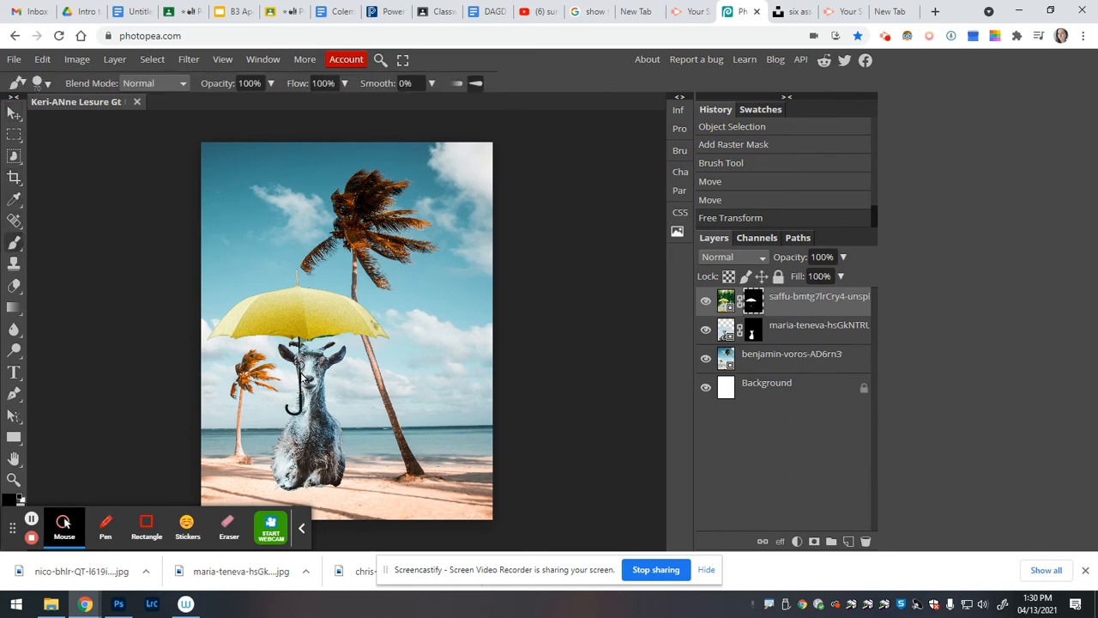
pyautogui.moveTo(301, 382); pyautogui.dragTo(301, 404)
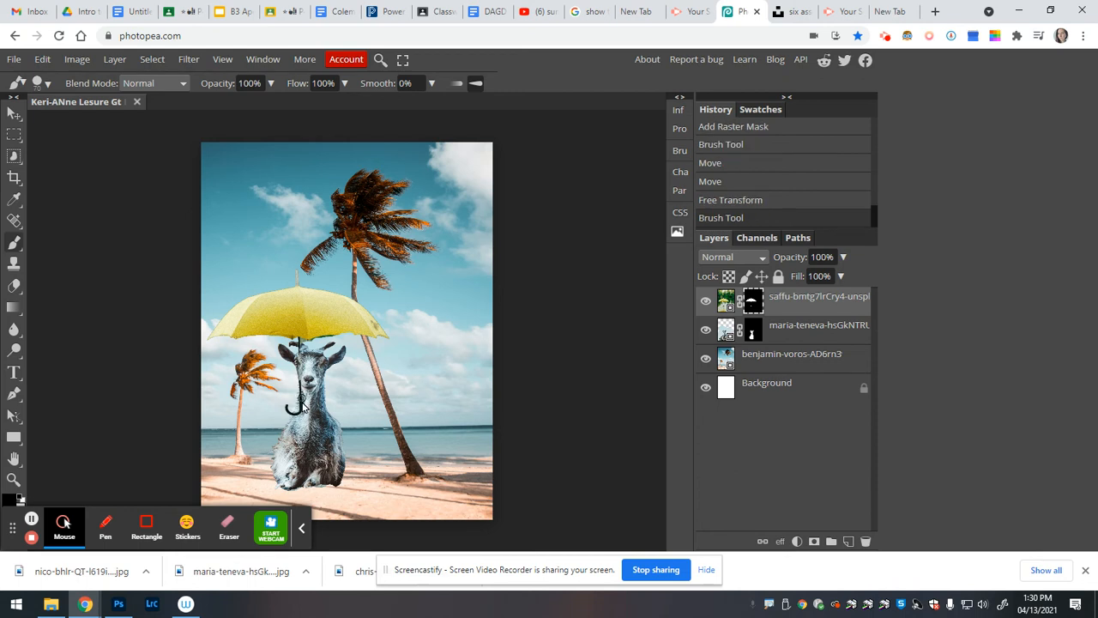
pyautogui.click(294, 426)
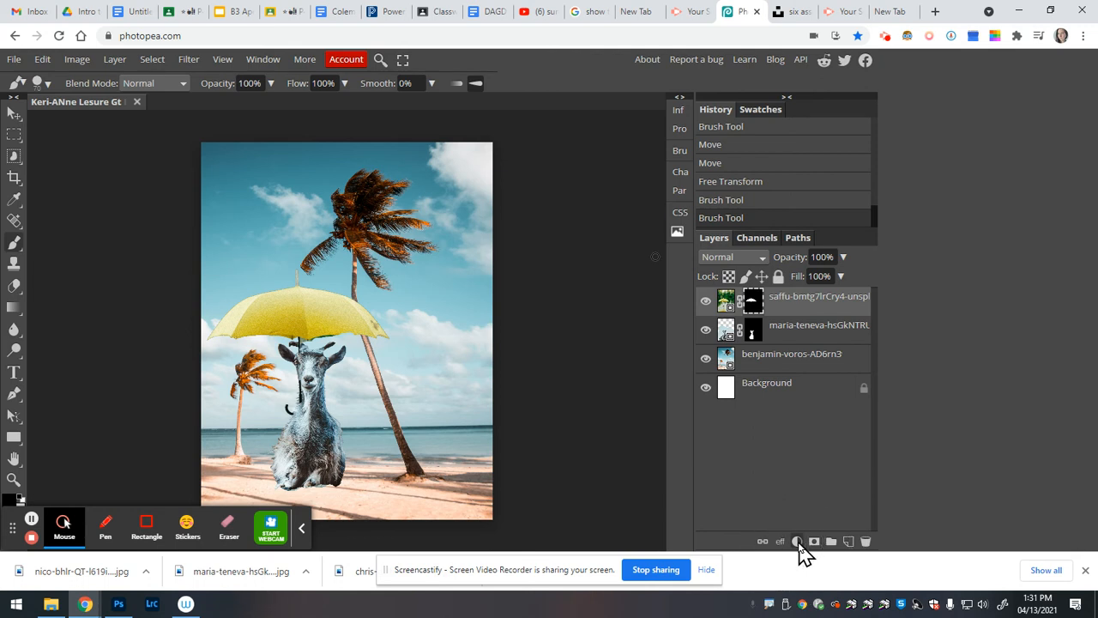
# Step: Add a Hue/Saturation adjustment layer above the umbrella layer with hue 2 and saturation -34
pyautogui.click(796, 542)
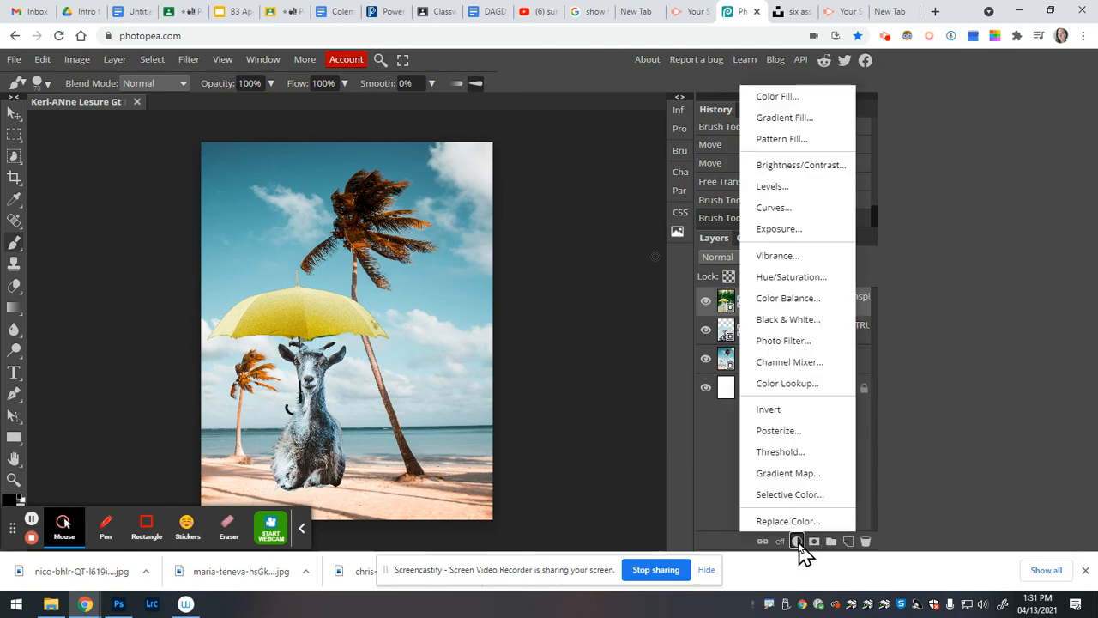
pyautogui.click(790, 276)
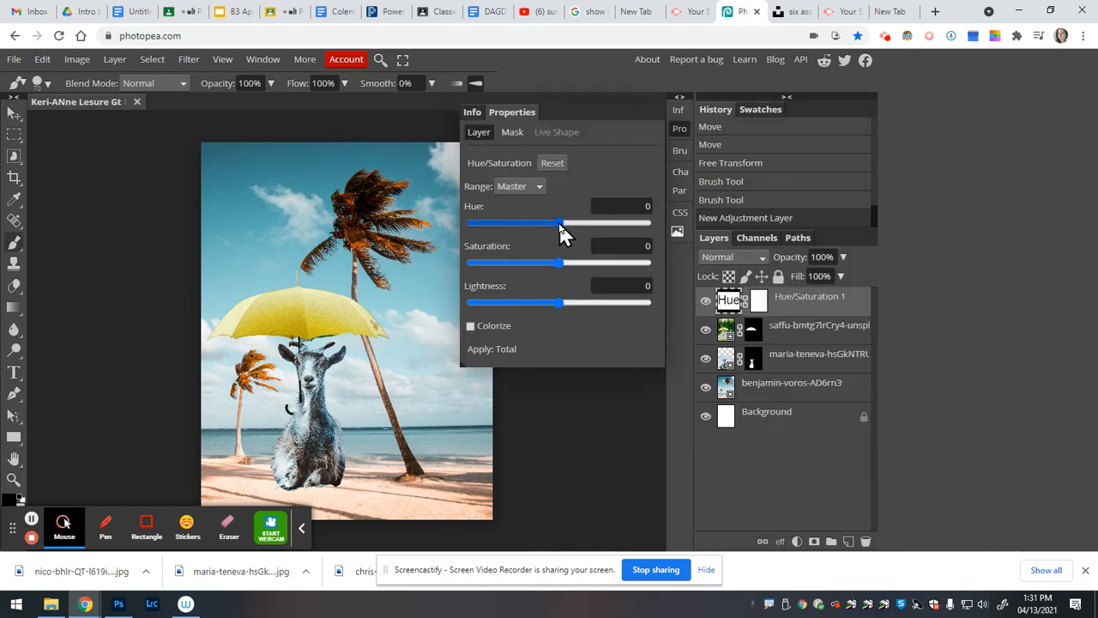
pyautogui.moveTo(555, 269); pyautogui.dragTo(525, 287)
pyautogui.moveTo(559, 226)
pyautogui.mouseDown()
pyautogui.moveTo(583, 227)
pyautogui.moveTo(545, 230)
pyautogui.moveTo(561, 224)
pyautogui.mouseUp()
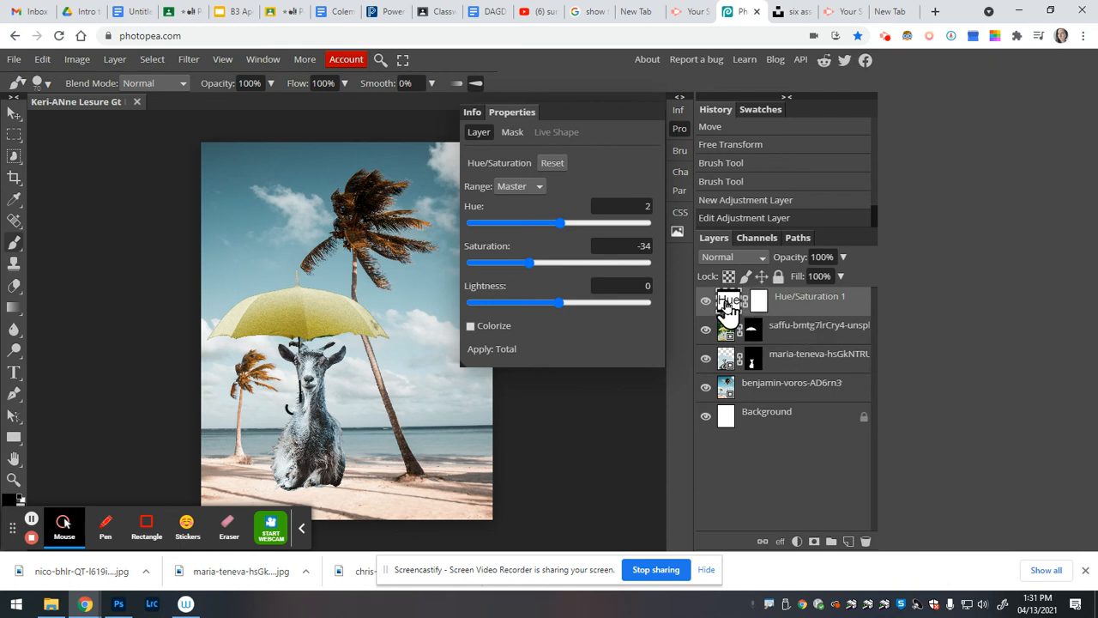
# Step: Add a Levels adjustment layer on top, set the black input level to 16, and lower the white input level slightly
pyautogui.click(798, 541)
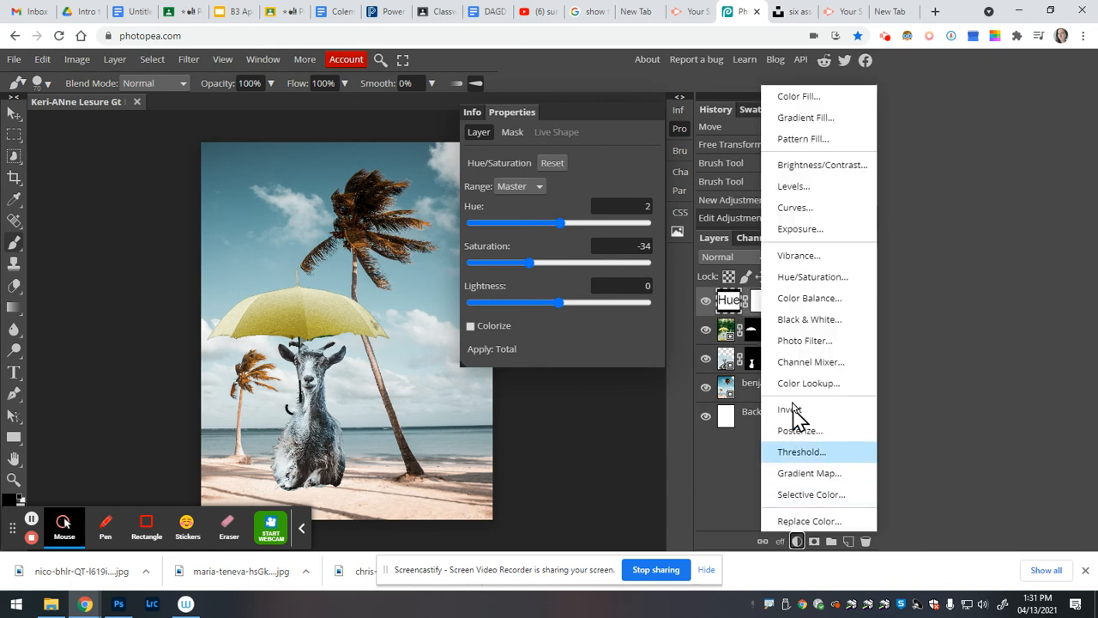
pyautogui.click(809, 188)
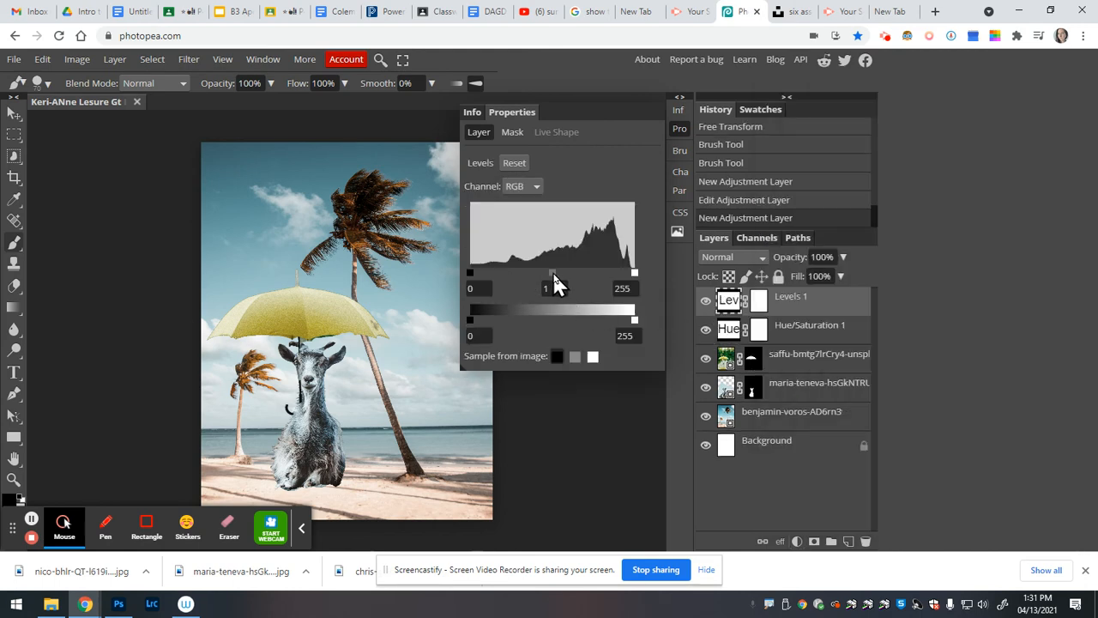
pyautogui.moveTo(470, 273); pyautogui.dragTo(479, 273)
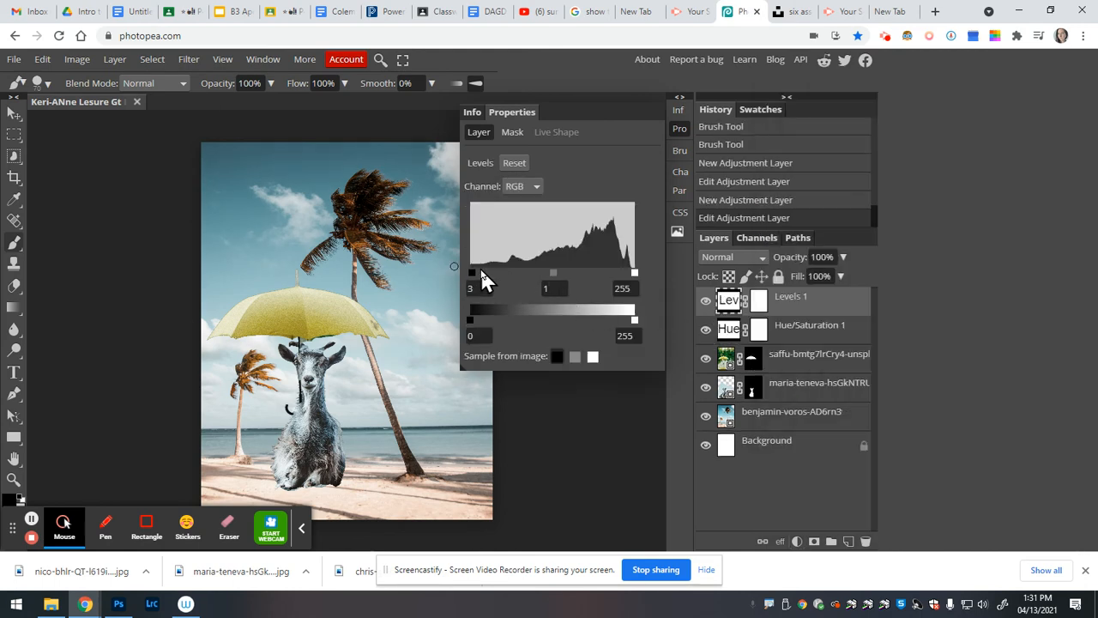
pyautogui.moveTo(635, 272); pyautogui.dragTo(626, 273)
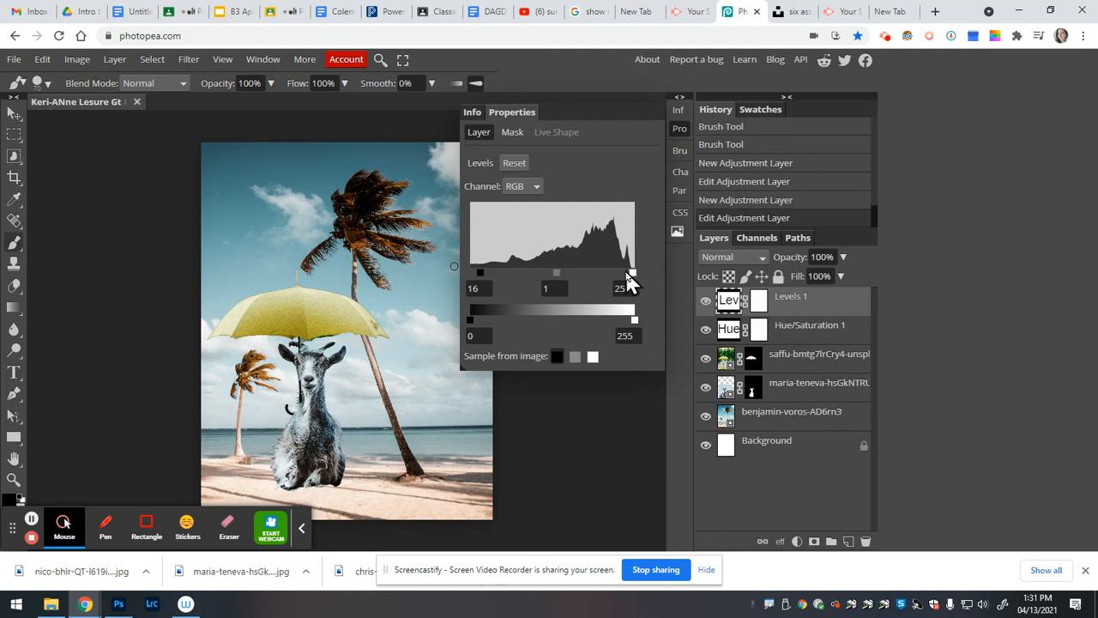
# Step: Reduce the saturation of the existing Hue/Saturation adjustment layer to -45
pyautogui.click(727, 335)
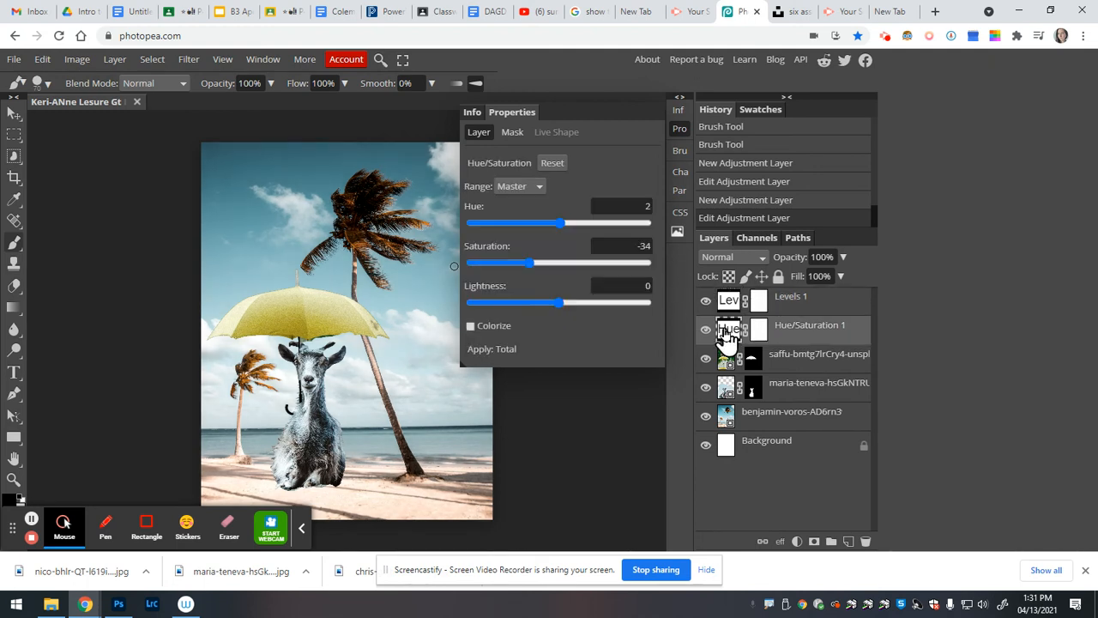
pyautogui.moveTo(571, 263); pyautogui.dragTo(521, 264)
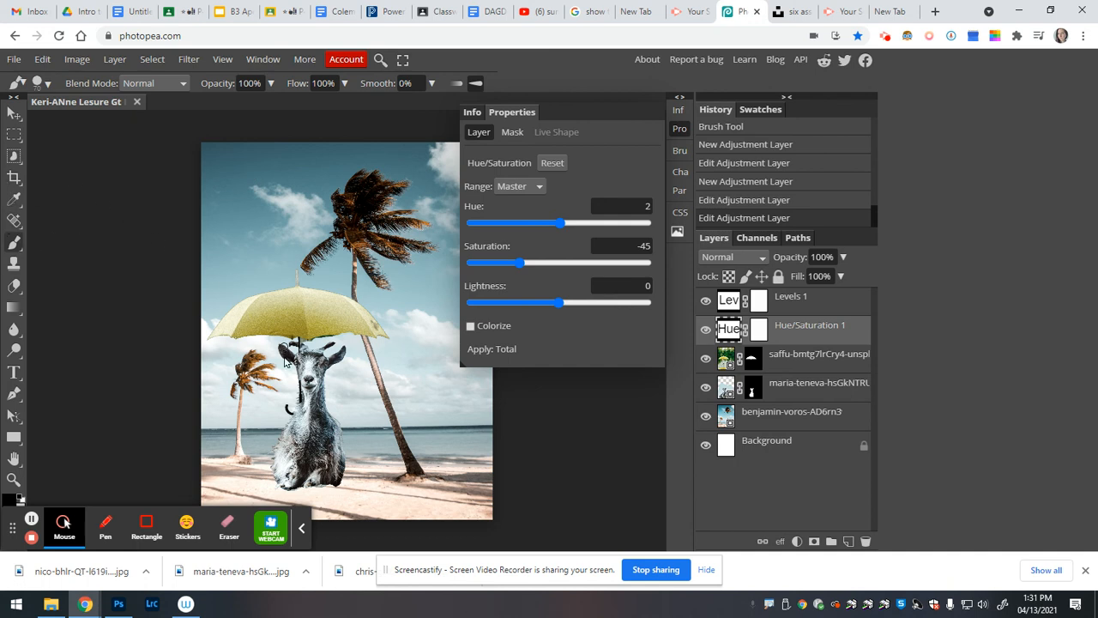
pyautogui.click(13, 157)
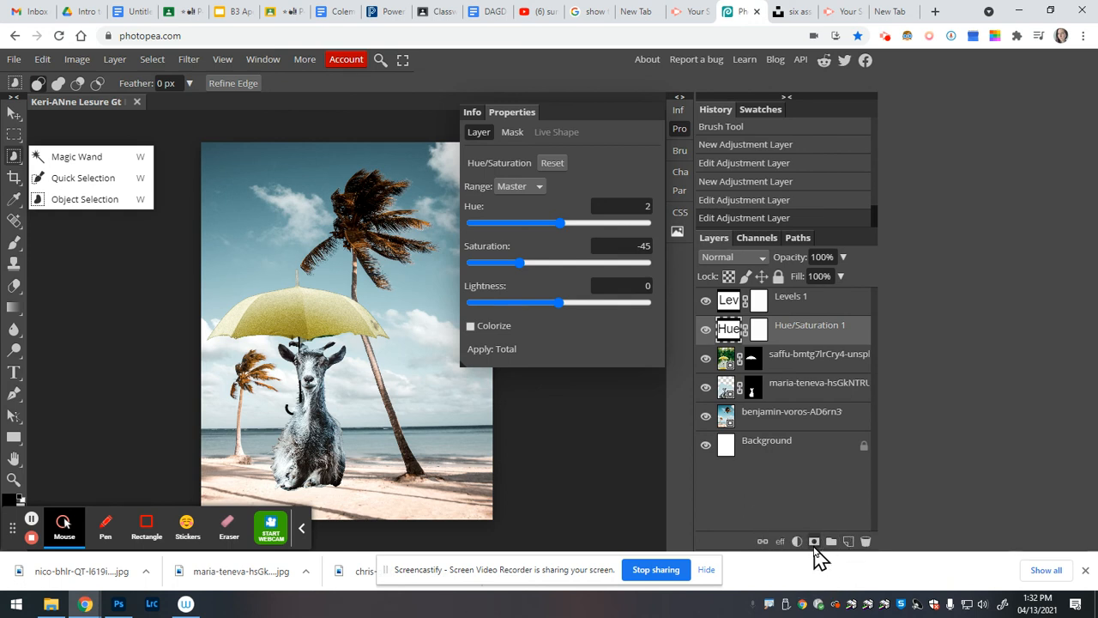
pyautogui.click(14, 113)
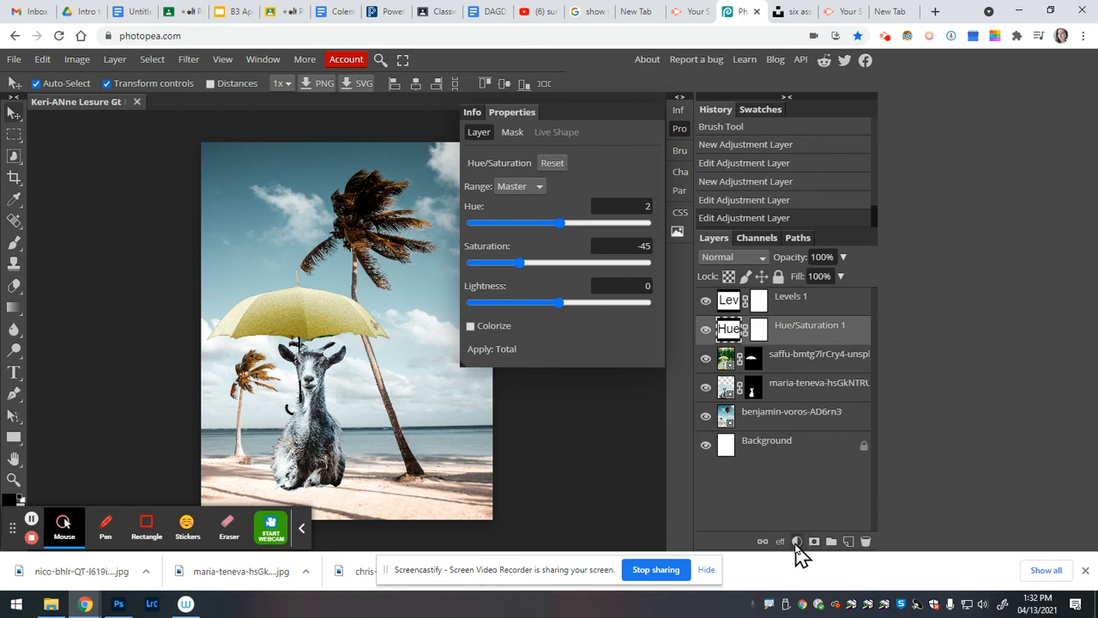
# Step: Export the composite as a 2550 by 3300 px JPG at 100% quality
pyautogui.click(12, 61)
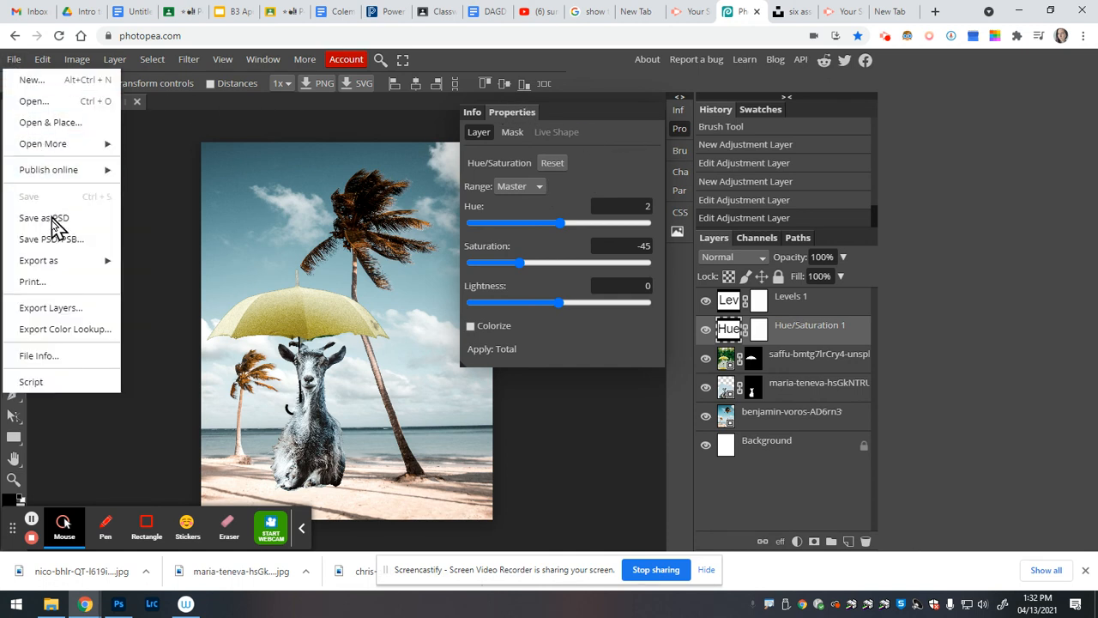
pyautogui.moveTo(58, 271)
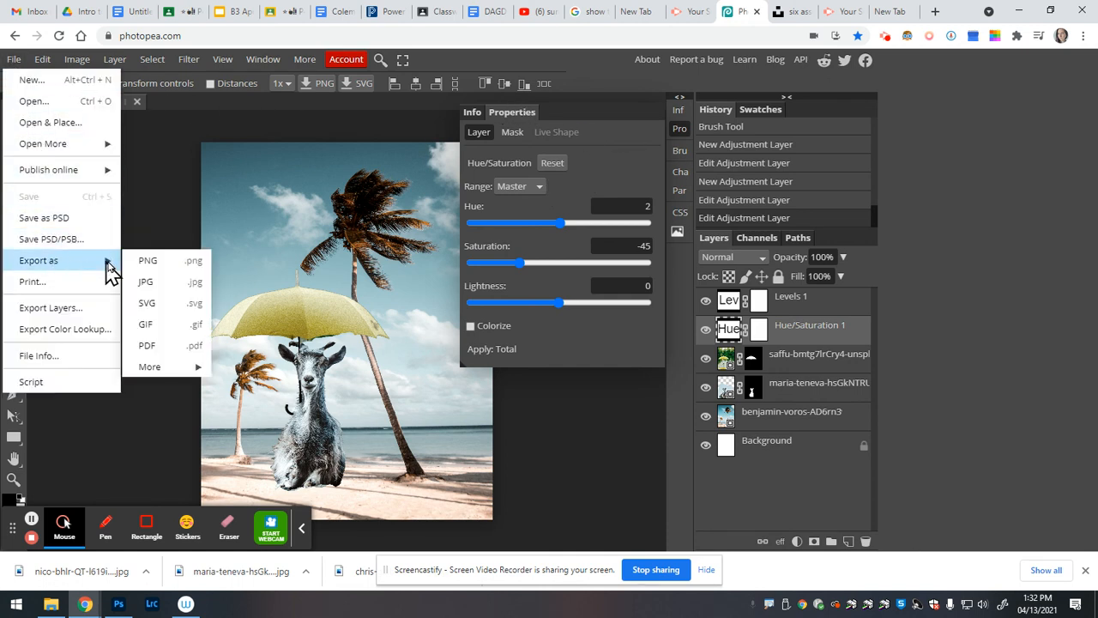
pyautogui.click(168, 285)
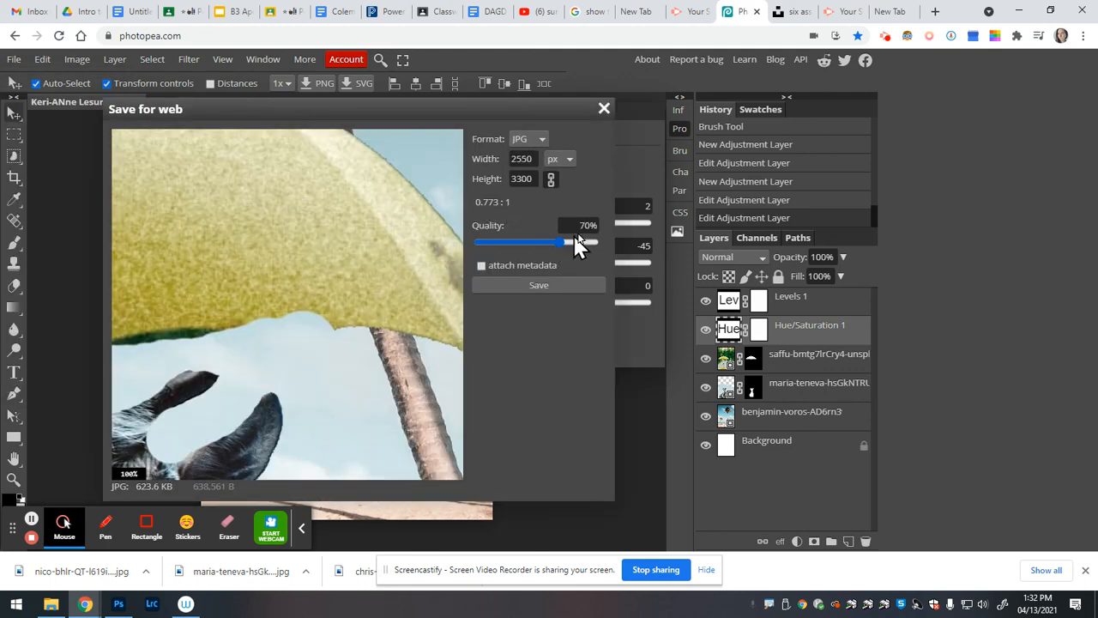
pyautogui.click(577, 238)
pyautogui.moveTo(563, 240); pyautogui.dragTo(604, 248)
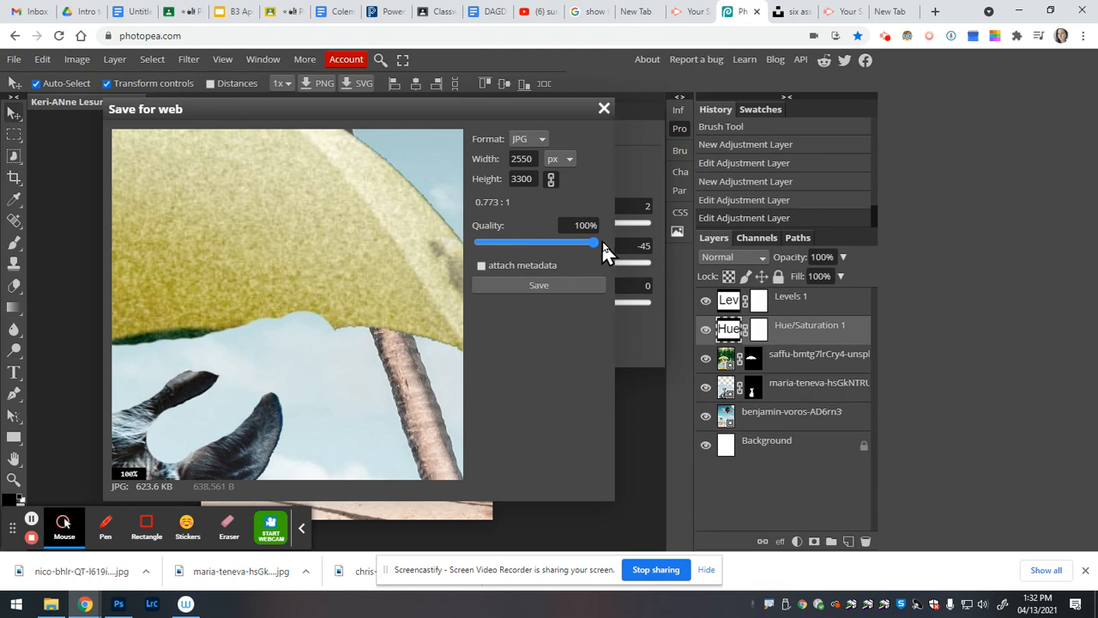
pyautogui.click(515, 284)
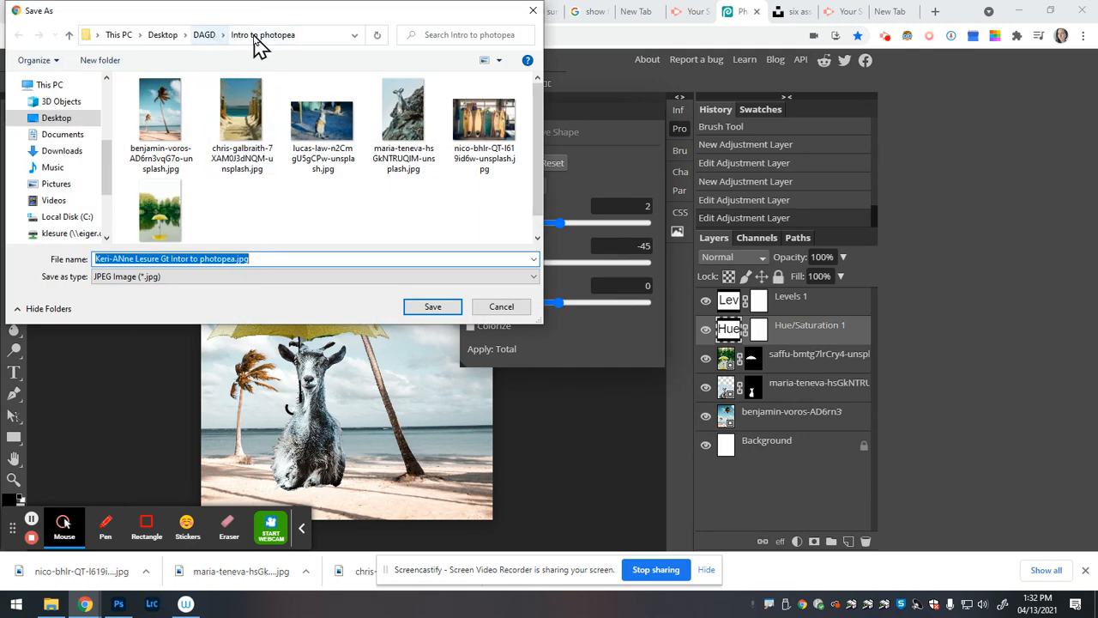
# Step: Add a 2 to the suggested file name and save the JPEG in the Intro to photopea folder
pyautogui.click(242, 257)
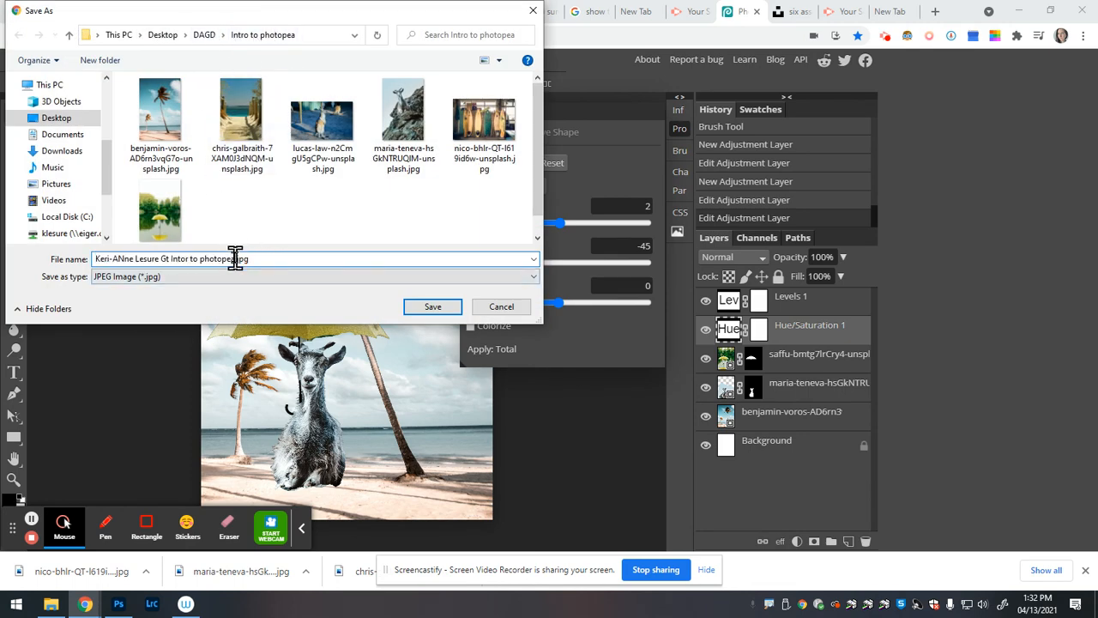
pyautogui.write('2')
pyautogui.click(430, 310)
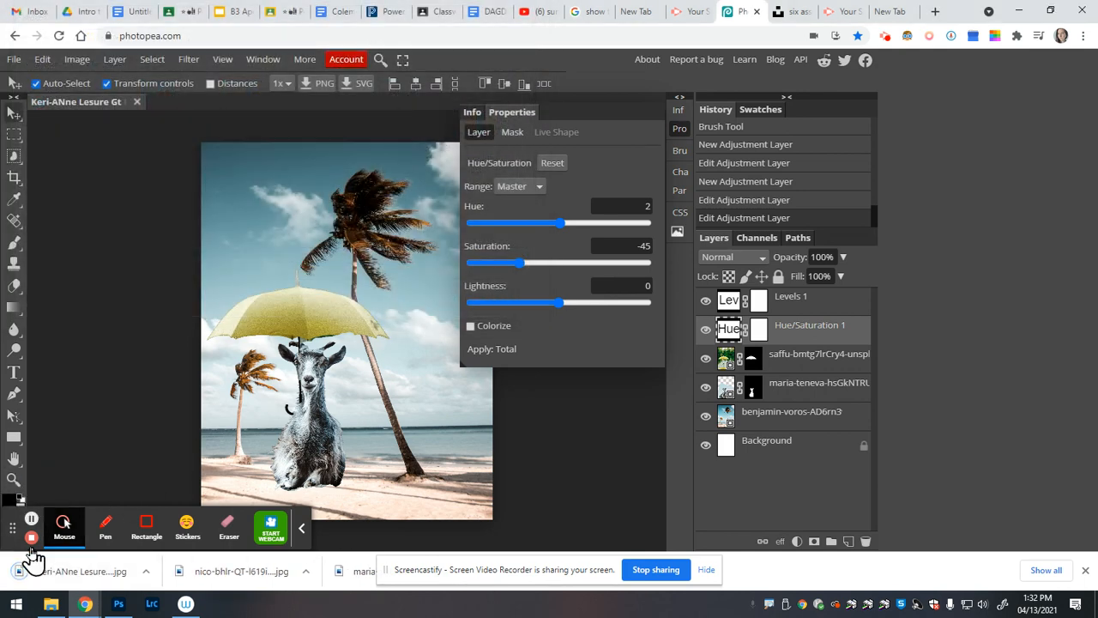